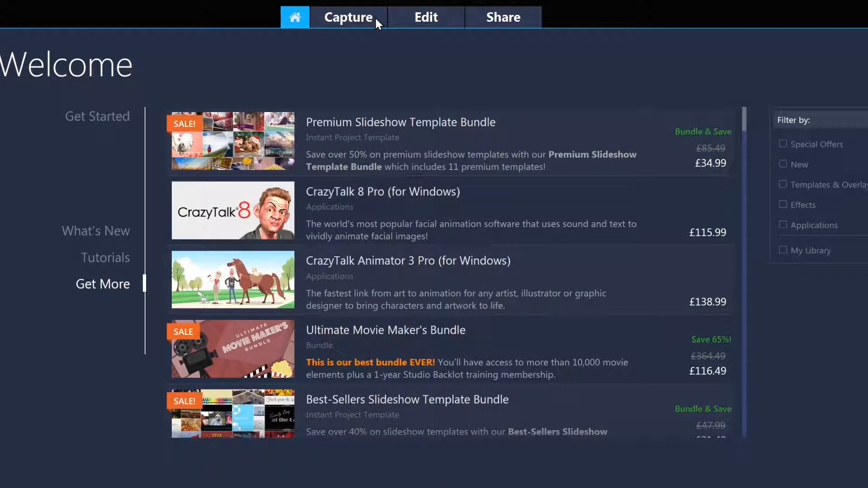
Open the Edit workspace and preview the Sample_Lake.mp4 clip from the sample media.
left_click(447, 18)
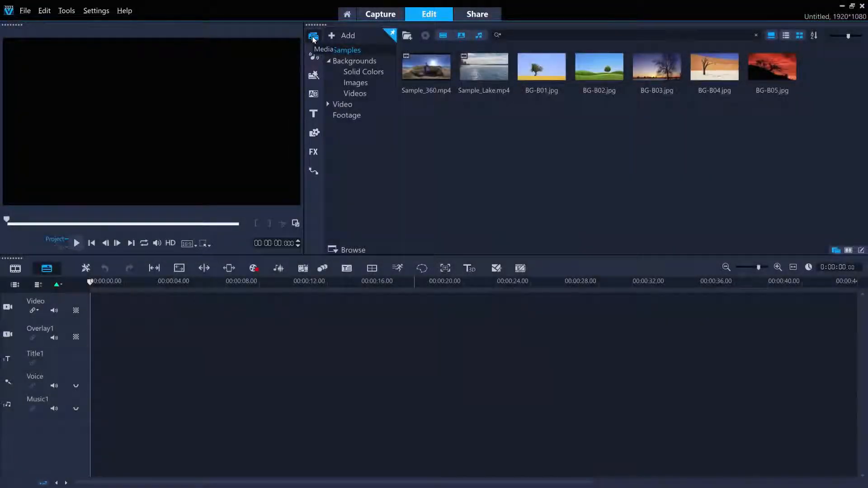
left_click(476, 70)
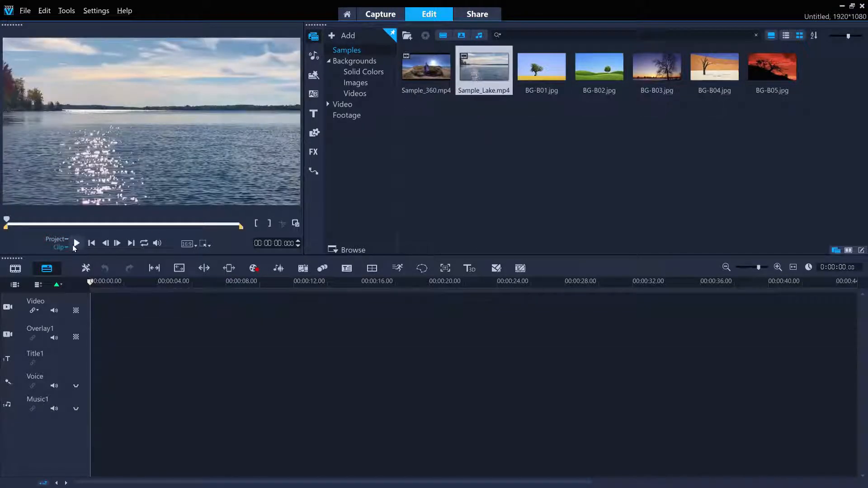
left_click(76, 243)
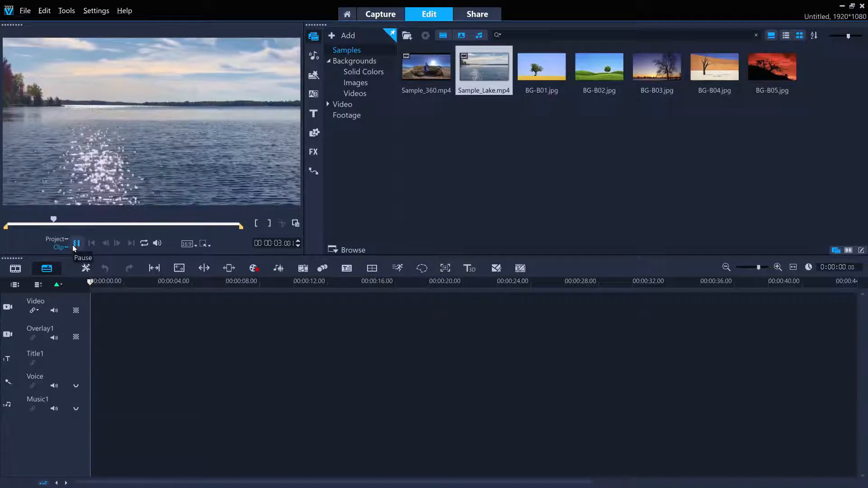
left_click(74, 245)
Create a library folder named My Media and import the video, photo and audio files into it.
left_click(346, 35)
type("My Media")
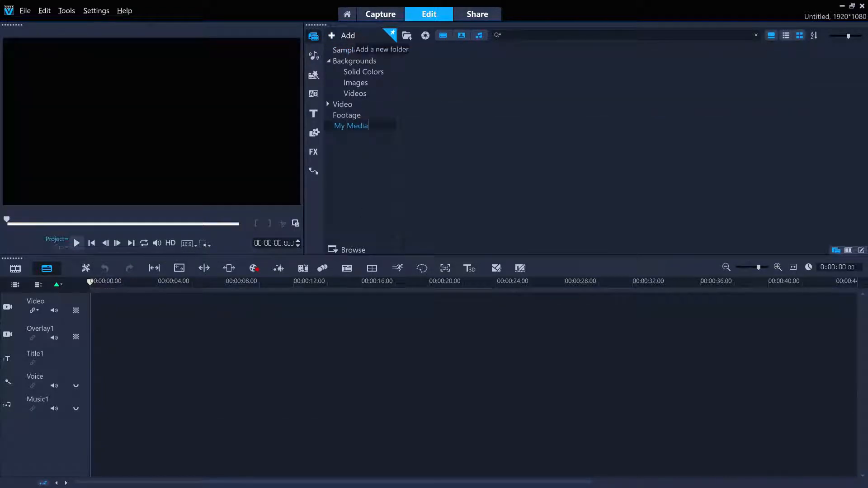
key("Return")
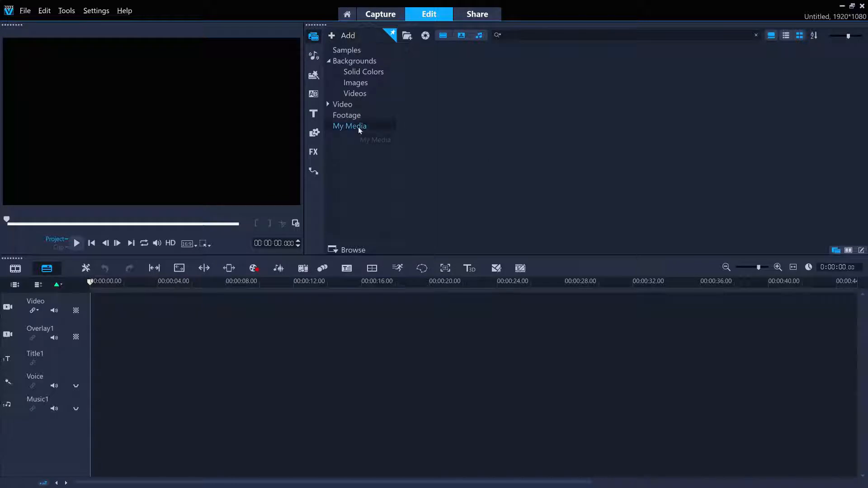
left_click(354, 250)
left_click_drag(309, 399, 812, 177)
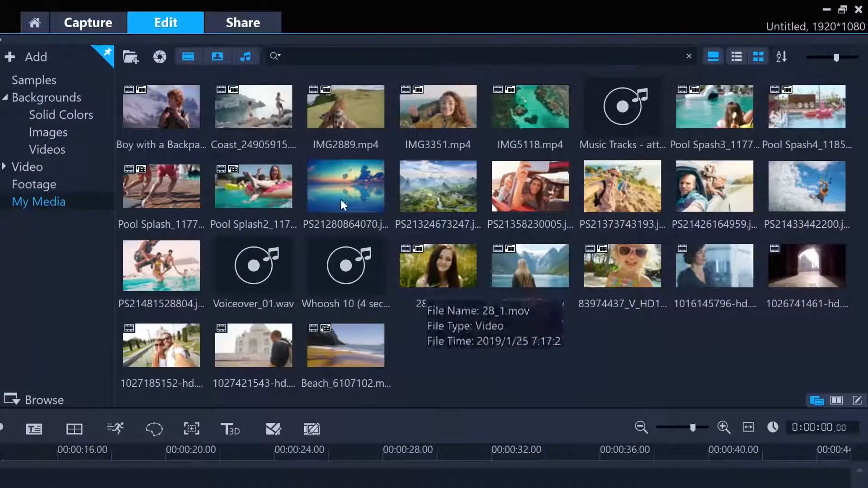
Filter My Media to videos only, photos only and audio only, restore all types, and search the folder for "boy".
left_click(243, 56)
left_click(224, 53)
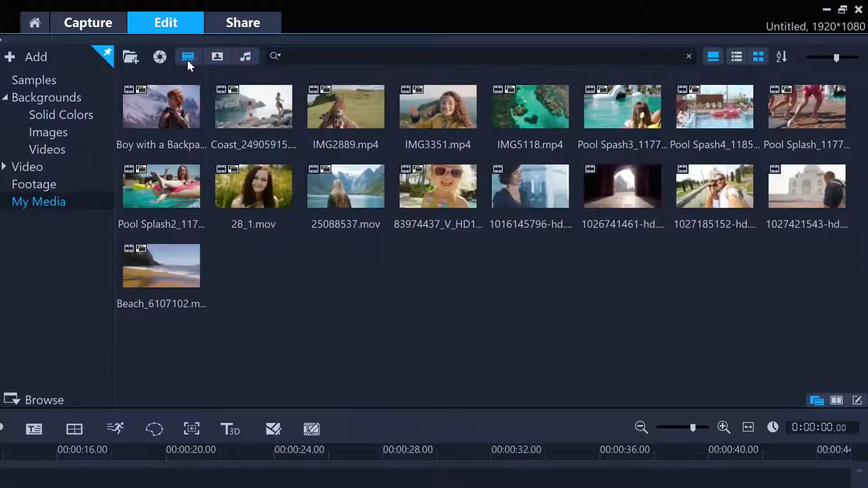
left_click(188, 57)
left_click(218, 57)
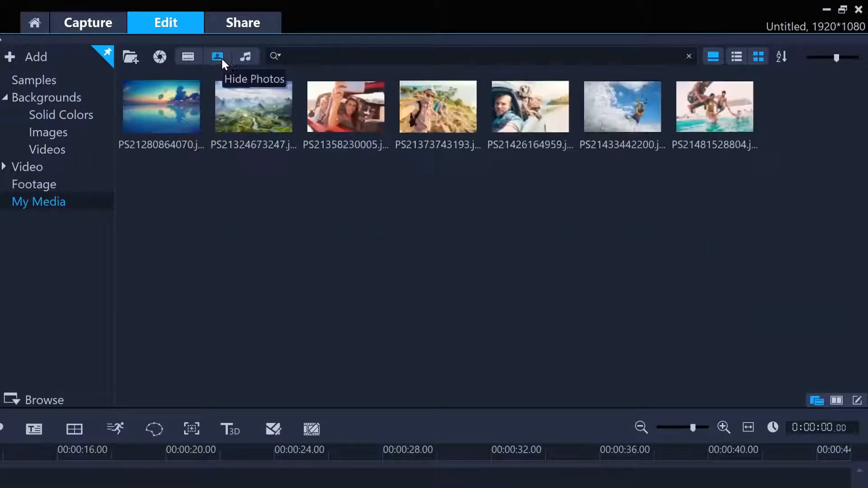
left_click(227, 57)
left_click(248, 57)
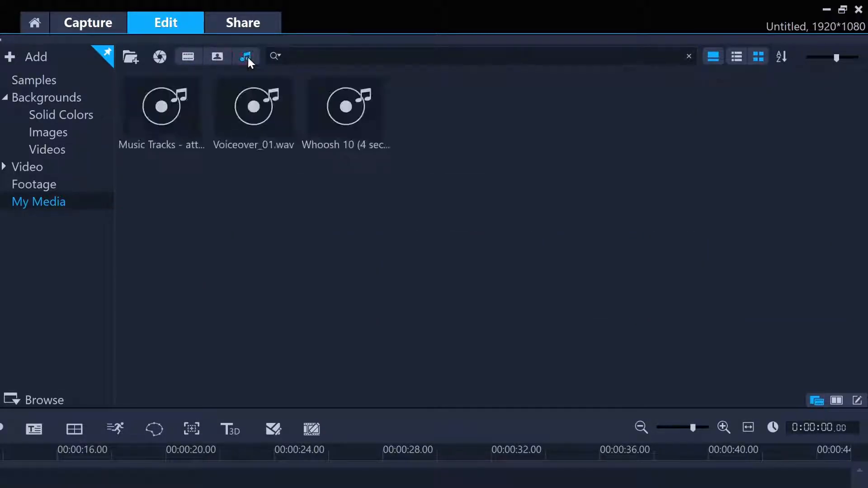
left_click(217, 56)
left_click(189, 56)
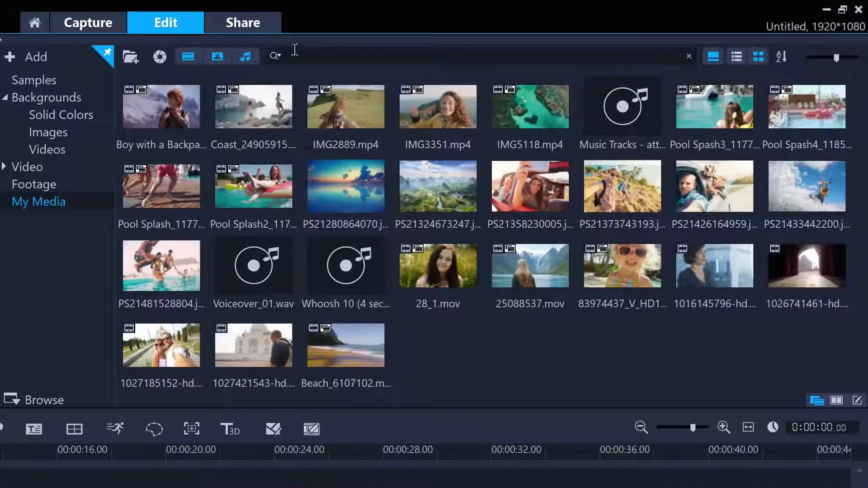
type("boy")
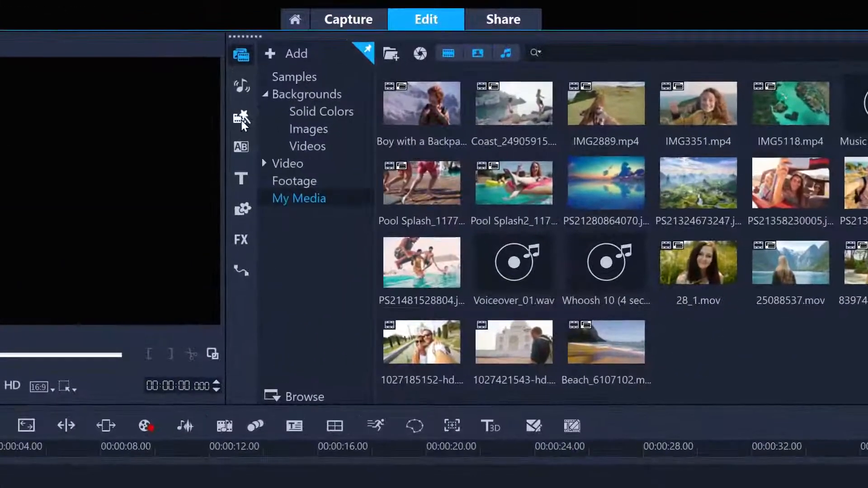
Add the Project-05.VSP instant project template to the start of the timeline.
left_click(241, 119)
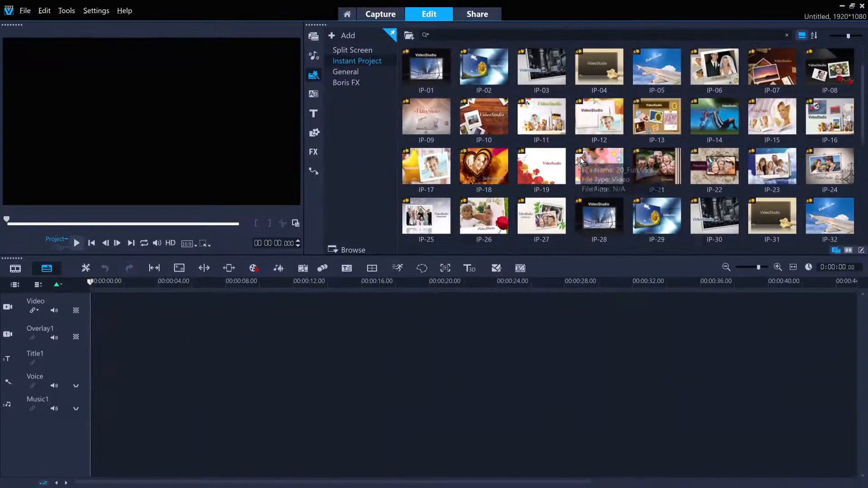
scroll(671, 255, "down", 6)
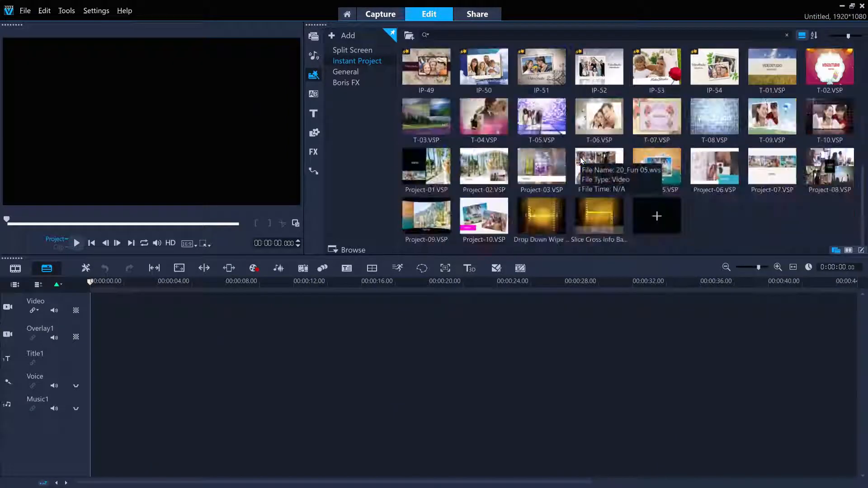
left_click(668, 173)
left_click_drag(663, 170, 210, 312)
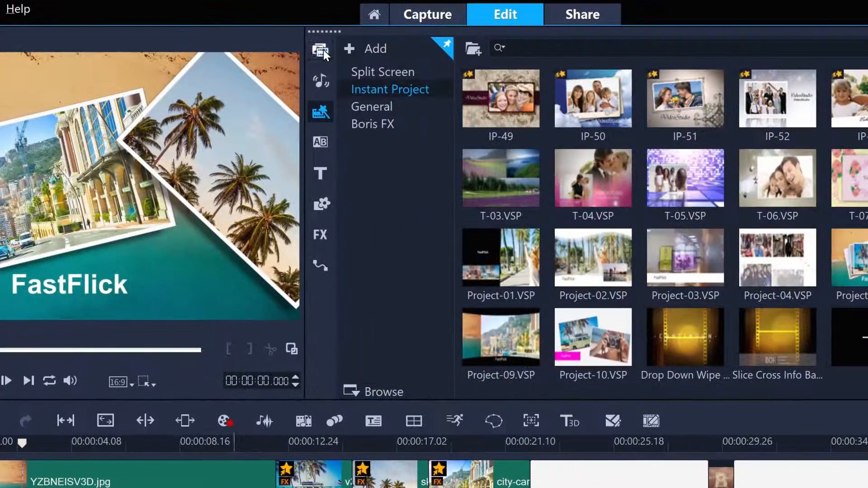
Replace the first placeholder on the Overlay3 track with Coast_24905915.mov from My Media and play the project.
left_click(321, 49)
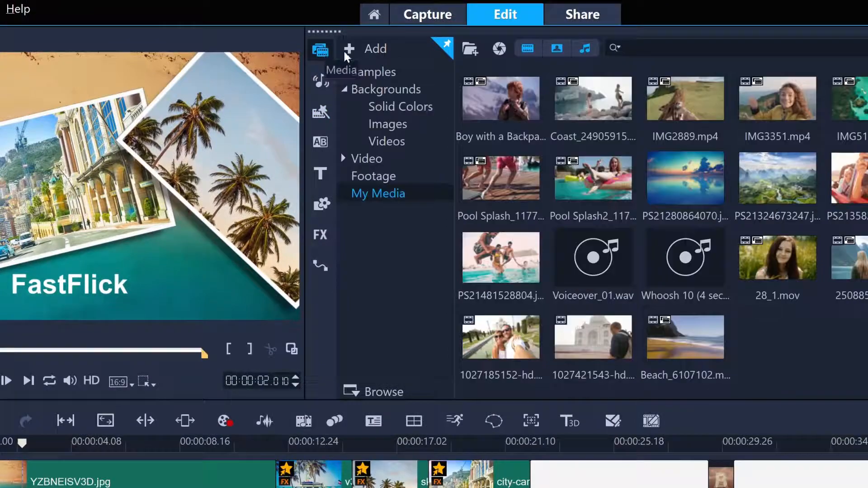
left_click(610, 105)
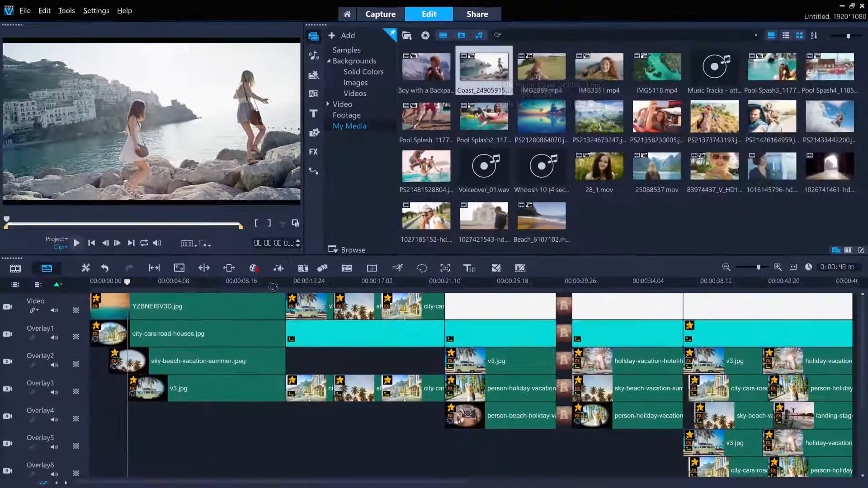
left_click_drag(488, 90, 197, 434)
left_click_drag(208, 396, 207, 396)
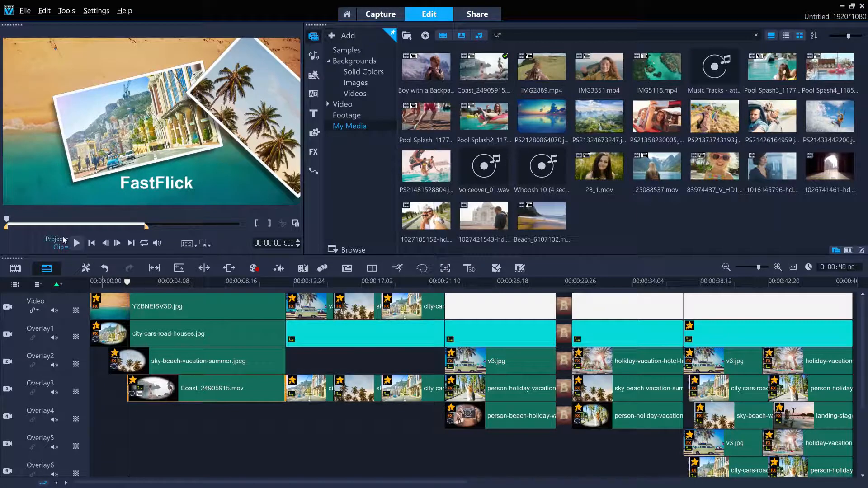
left_click(77, 244)
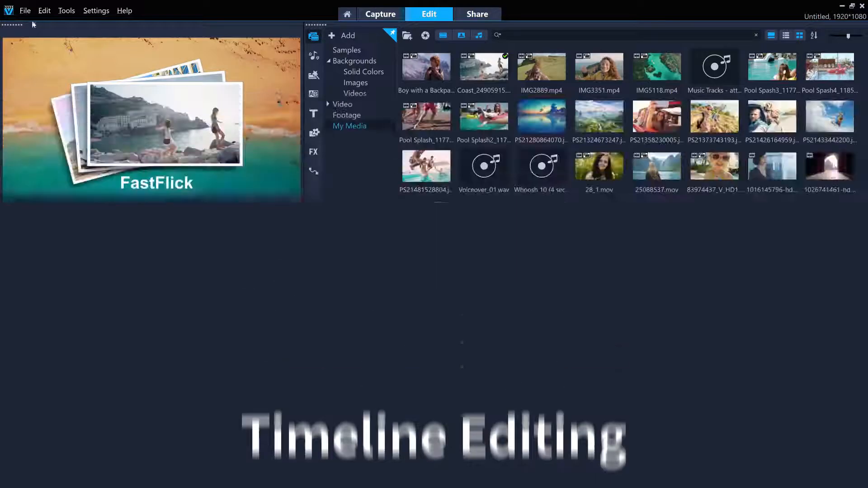
Start a new project without saving the changes to the current one.
left_click(25, 11)
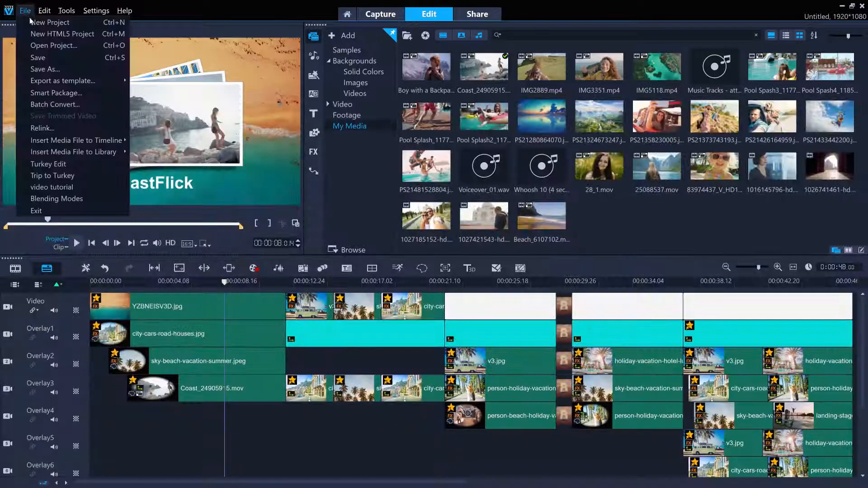
left_click(33, 25)
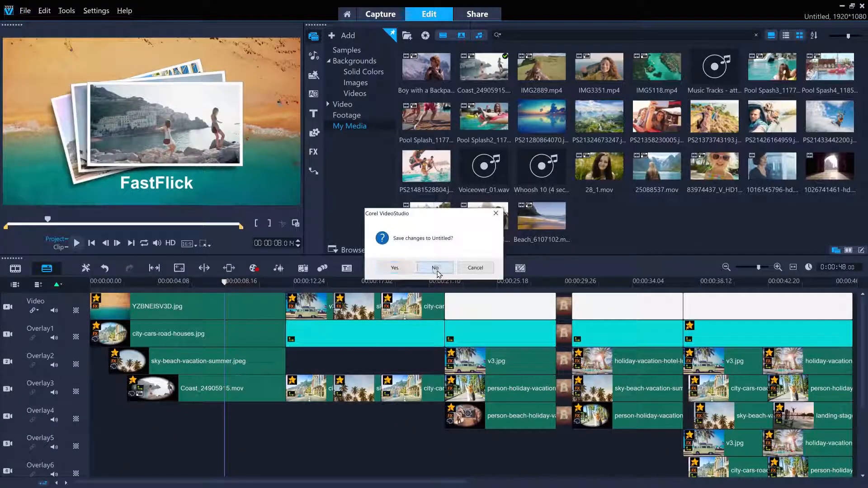
left_click(437, 269)
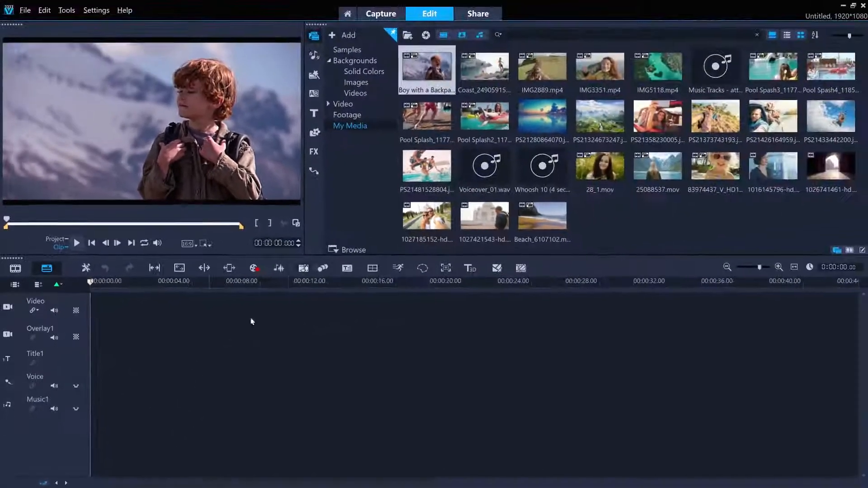
Place the Pool Splash2 clip at the start of the Video track and match the project settings to its properties.
left_click_drag(486, 122, 130, 311)
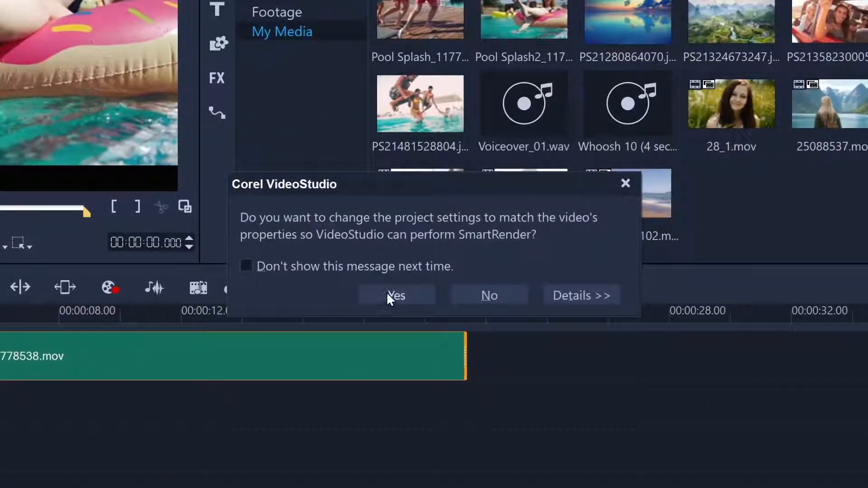
left_click(388, 295)
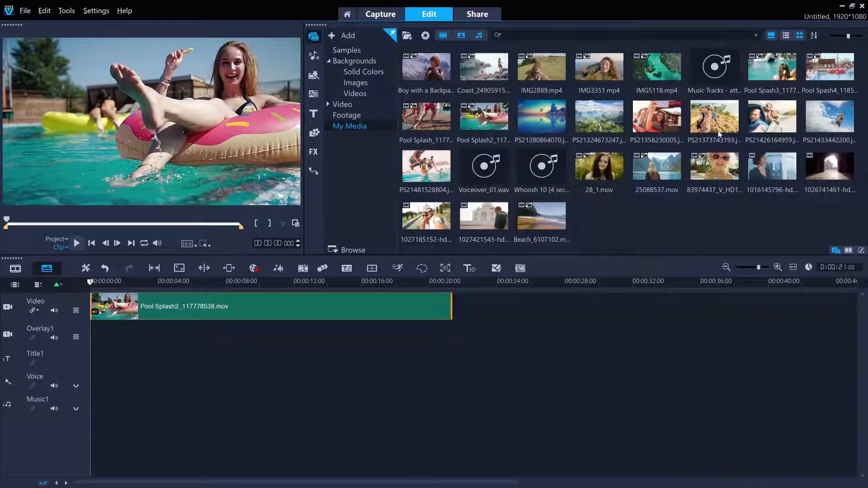
Preview the Pool Spash3 clip in the library and place it directly after Pool Splash2 on the Video track.
left_click(761, 76)
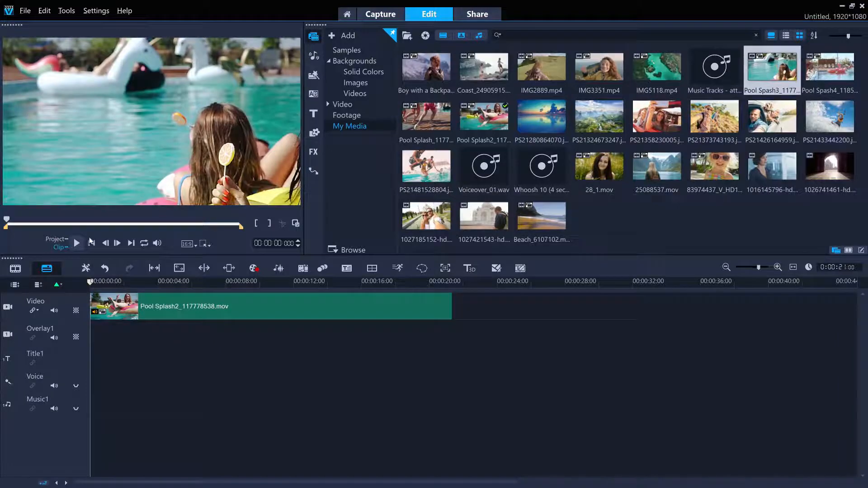
left_click(77, 245)
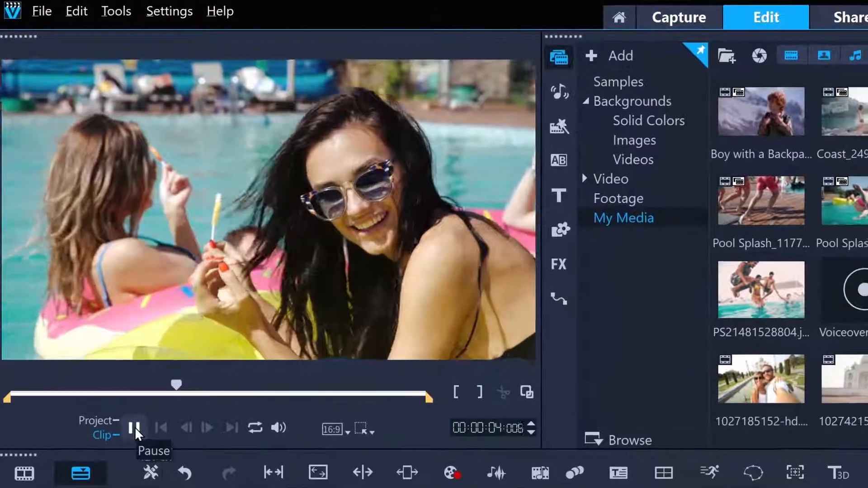
left_click(99, 314)
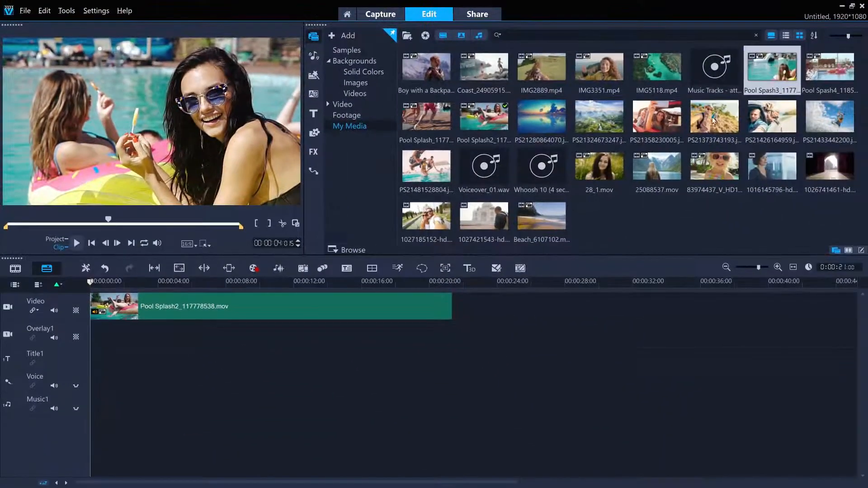
left_click_drag(773, 77, 456, 312)
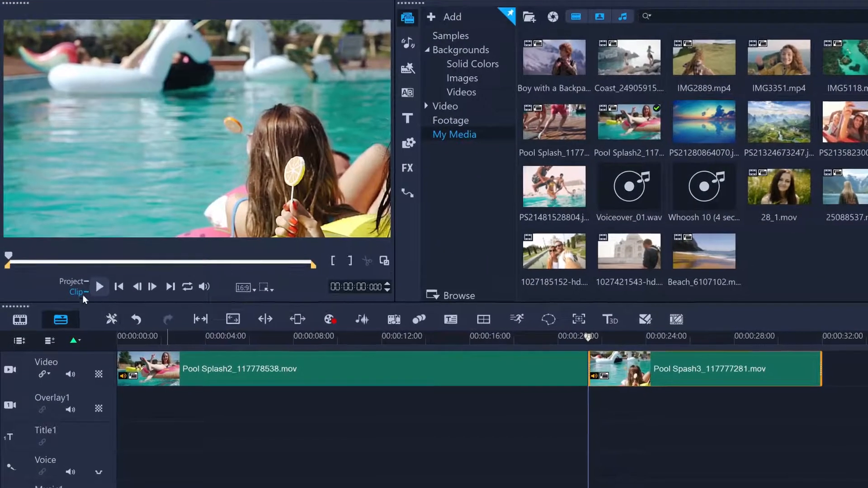
Play the whole project across the cut between the two clips, and scrub the playhead back to about 15 seconds.
left_click(79, 281)
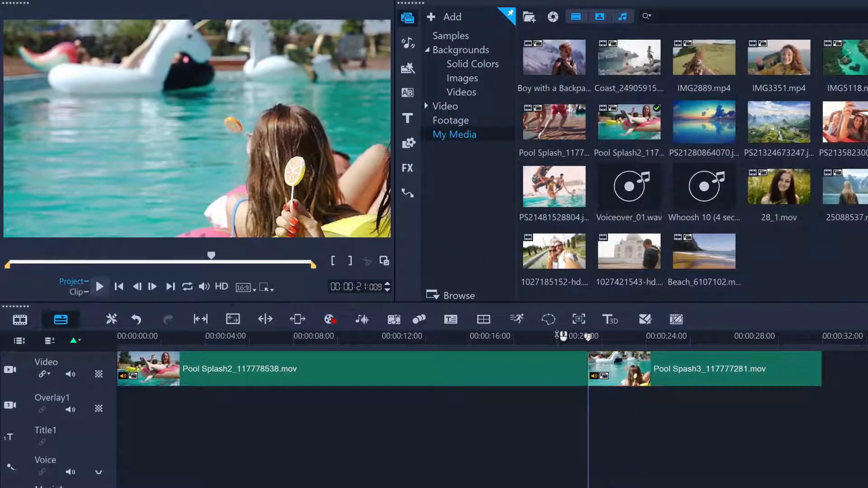
left_click(558, 336)
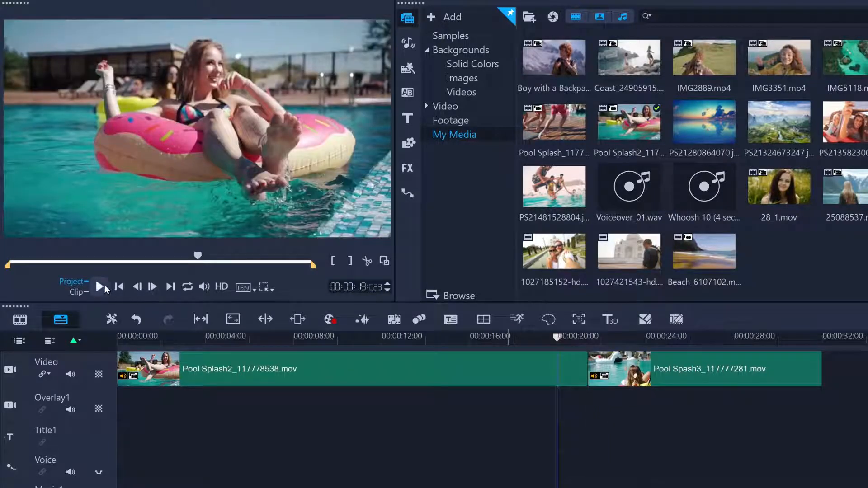
left_click(101, 286)
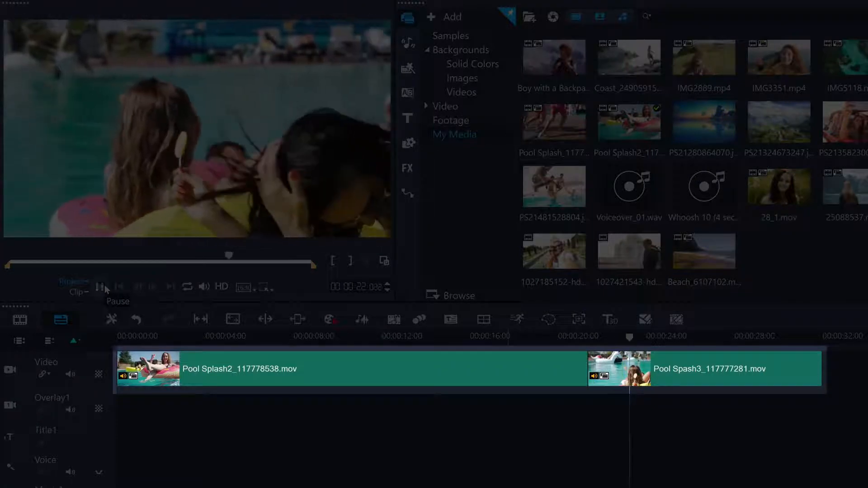
left_click(102, 287)
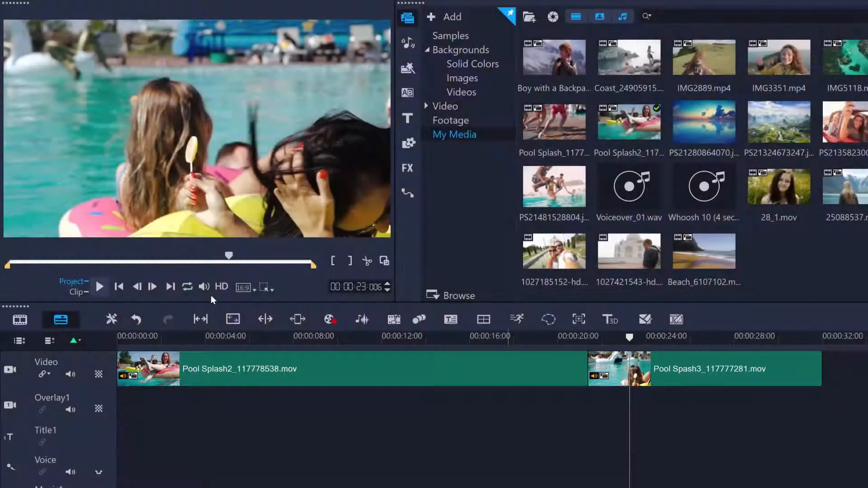
left_click_drag(629, 337, 404, 337)
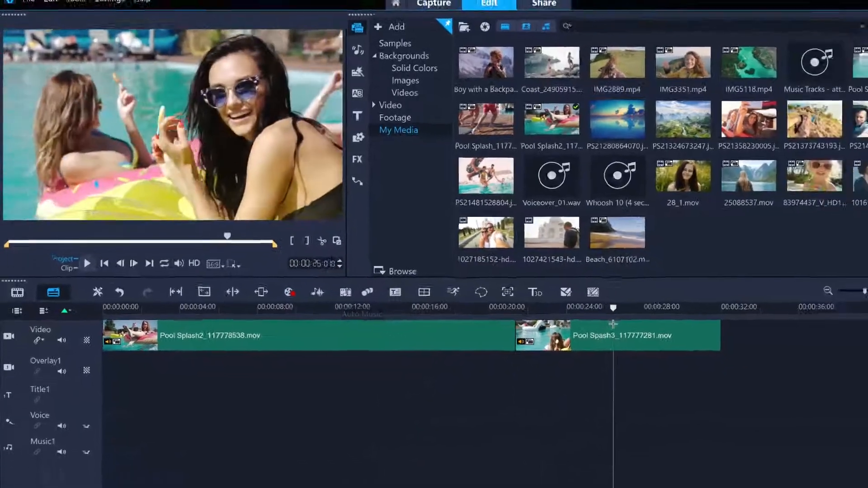
left_click_drag(613, 324, 410, 327)
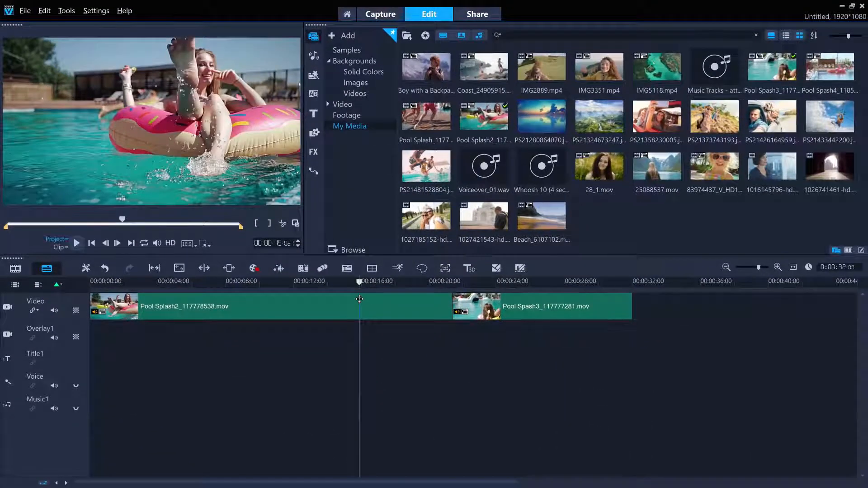
Zoom the timeline in and back out to view the two clips at different scales.
left_click(778, 267)
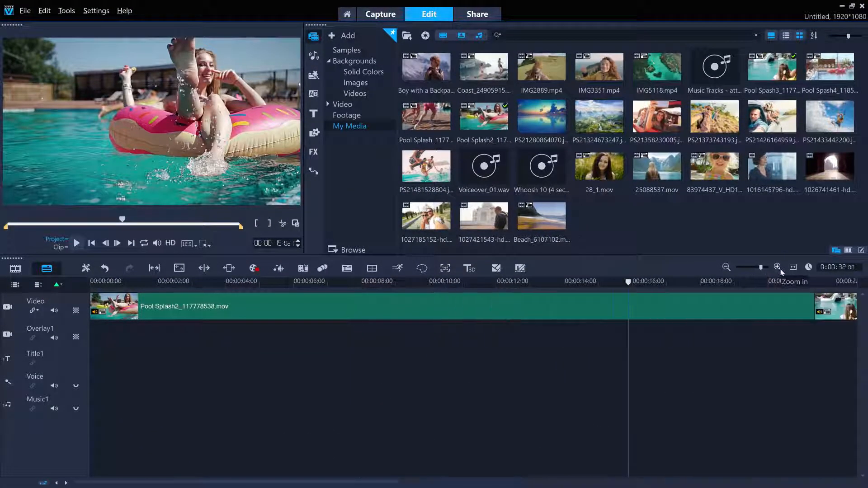
left_click(778, 268)
left_click(726, 267)
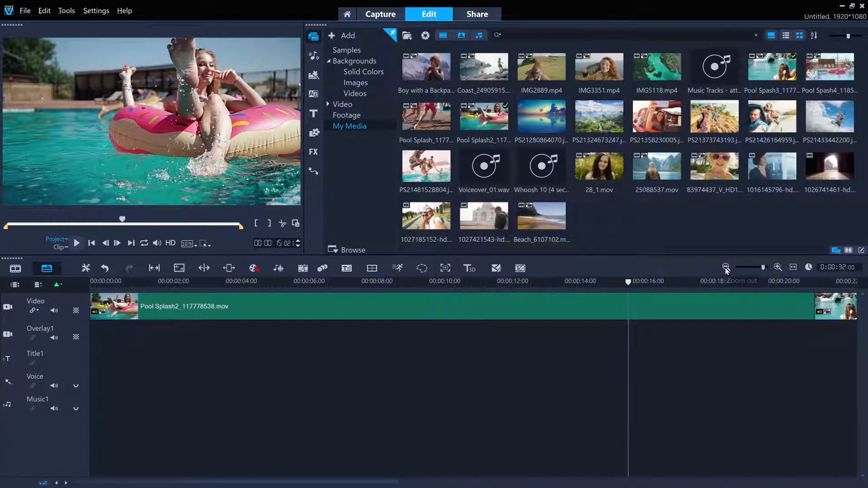
left_click(726, 268)
left_click(727, 267)
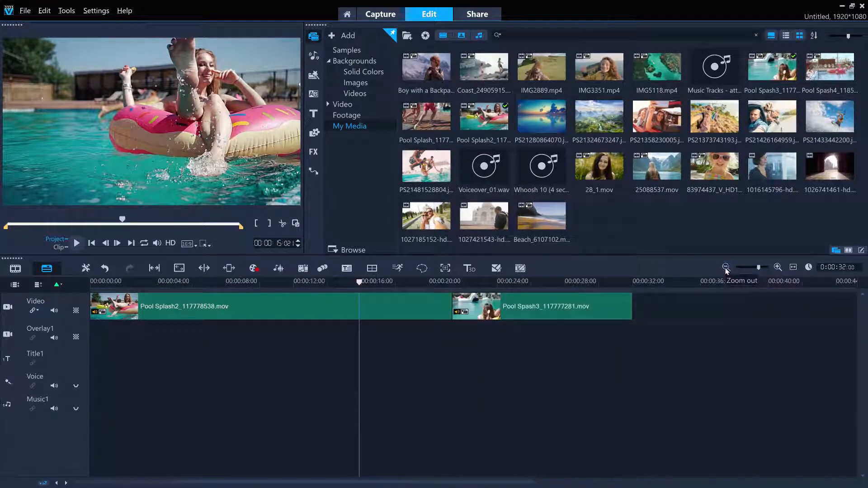
Trim the end of the Pool Splash2 clip on the Video track back to about 15 seconds.
left_click(794, 268)
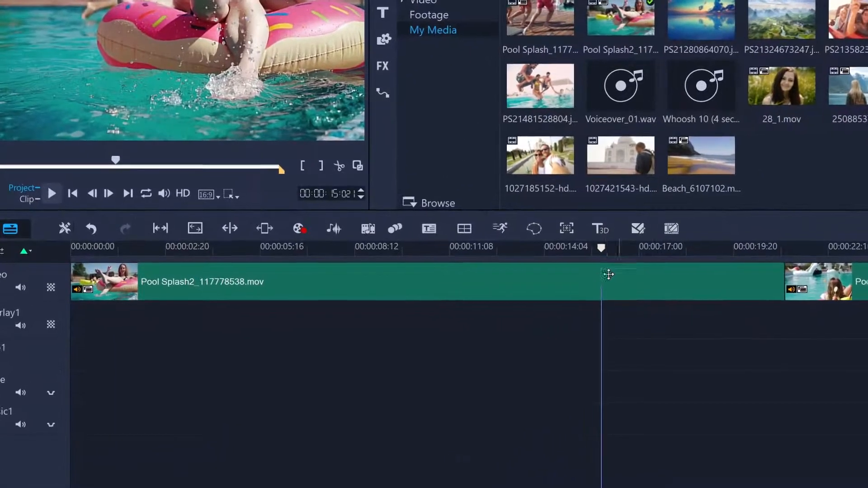
left_click(609, 274)
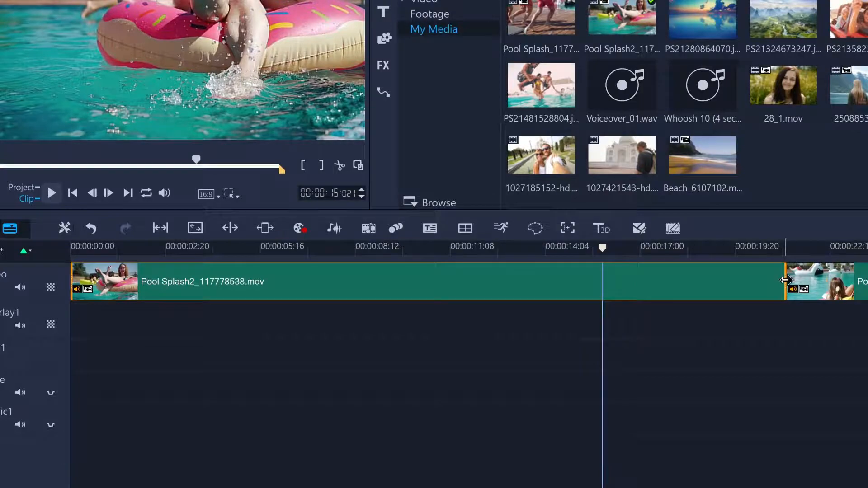
left_click_drag(786, 280, 670, 278)
left_click_drag(573, 282, 561, 283)
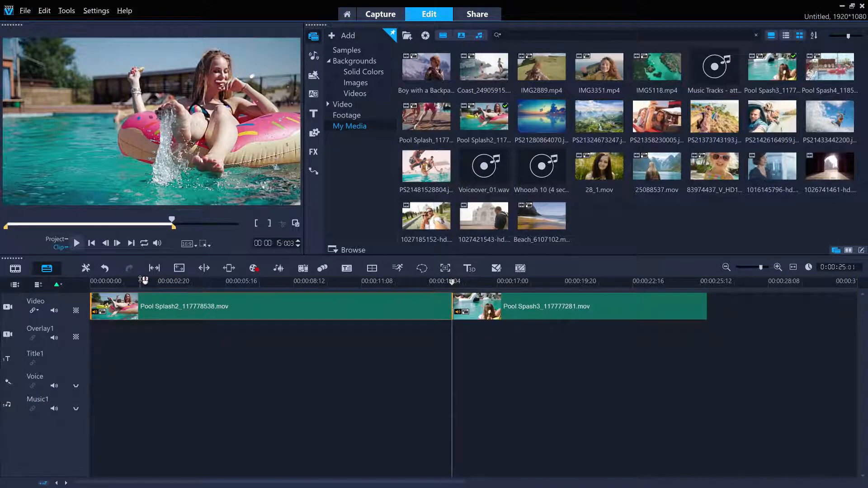
Split the Pool Splash2 clip at the 6-second mark.
left_click_drag(143, 280, 234, 284)
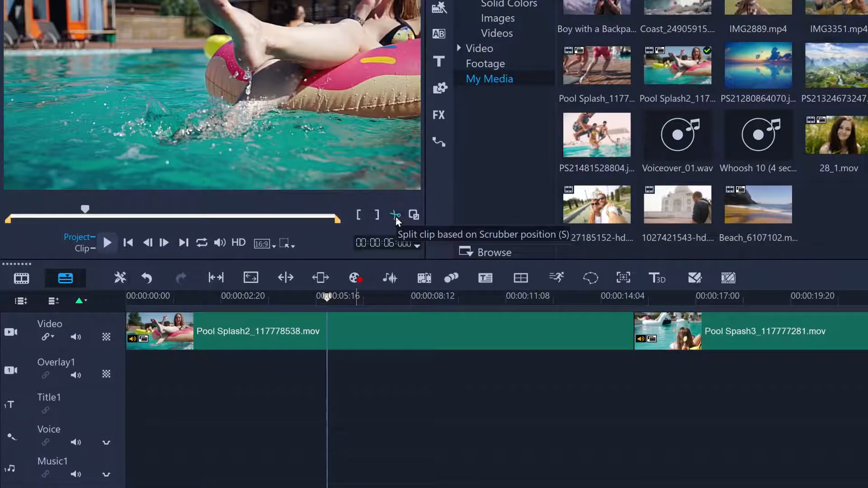
left_click(395, 217)
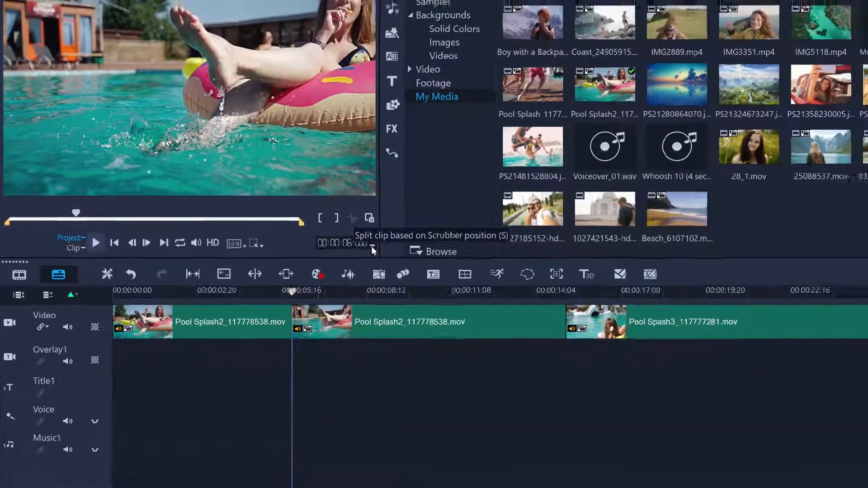
Move the second Pool Splash2 segment behind Pool Spash3 on the Video track and delete it.
left_click(380, 314)
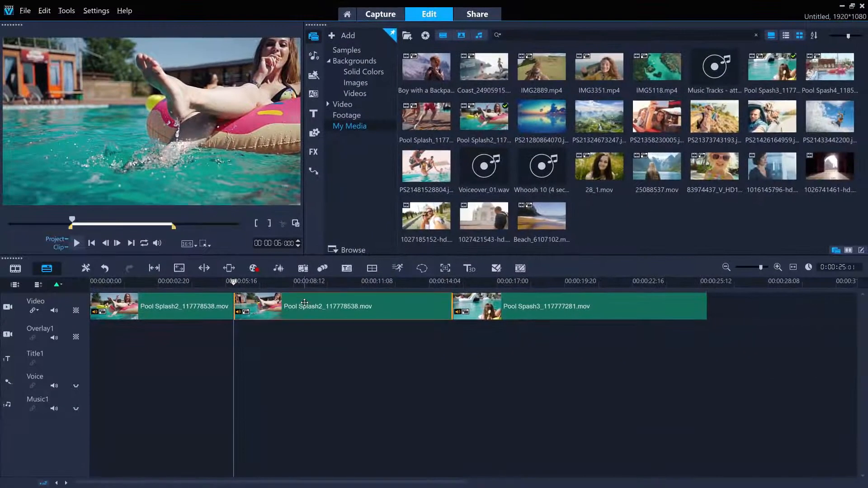
left_click_drag(304, 302, 712, 321)
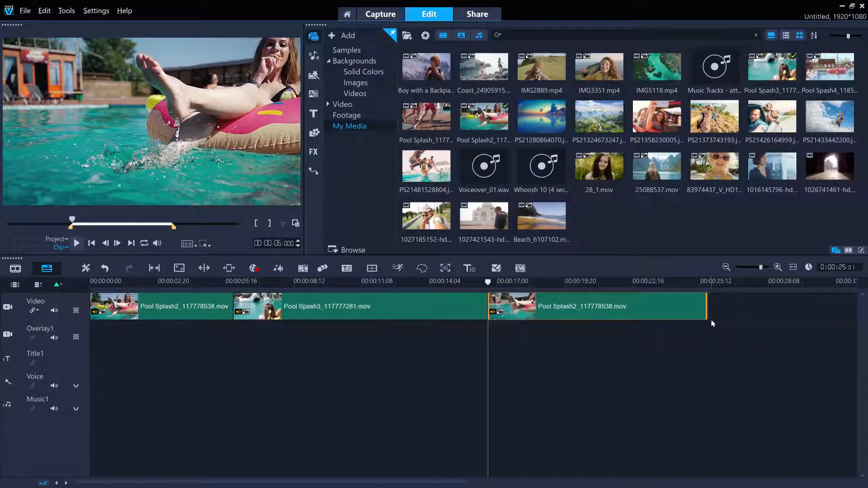
right_click(523, 312)
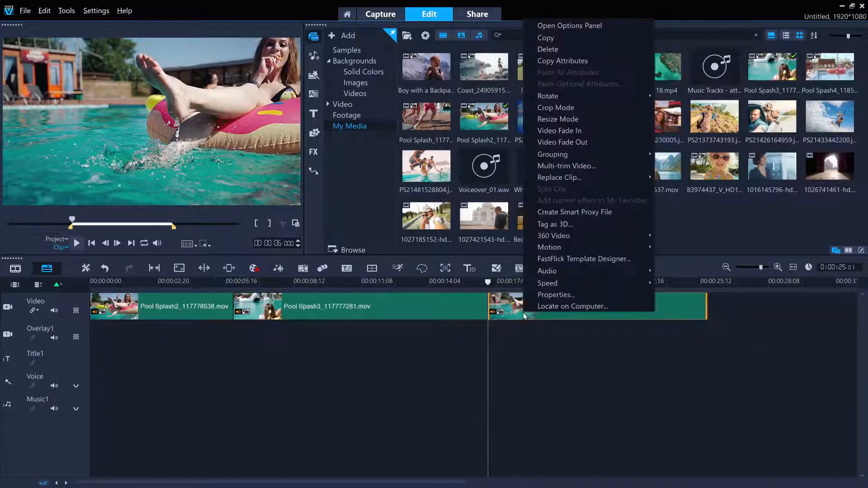
left_click(547, 49)
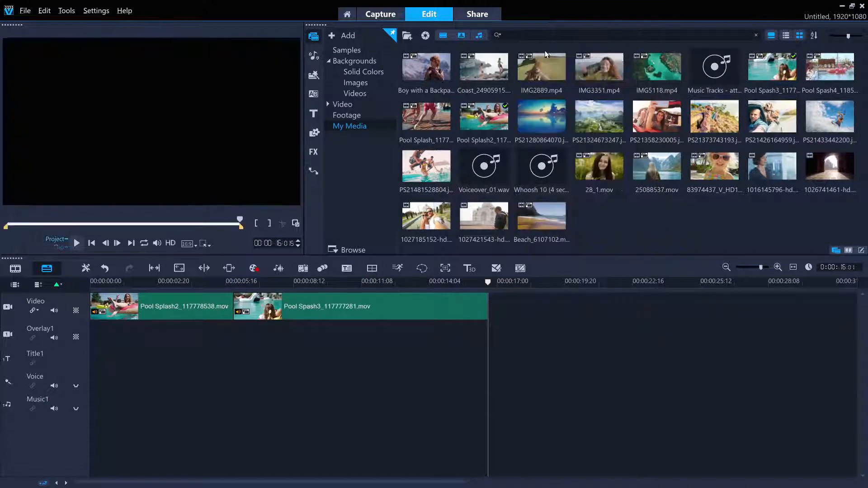
Scale down the remaining Pool Splash2 clip in Scale Mode and reposition it around the middle of the preview frame.
left_click(181, 298)
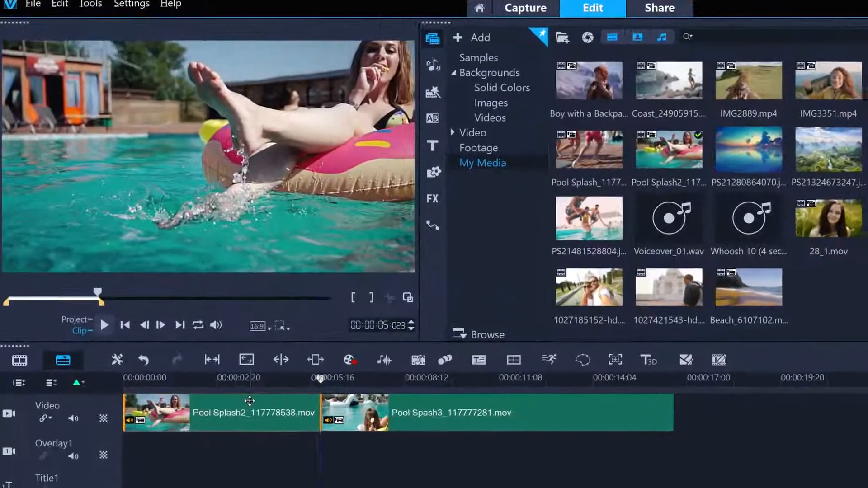
left_click(288, 330)
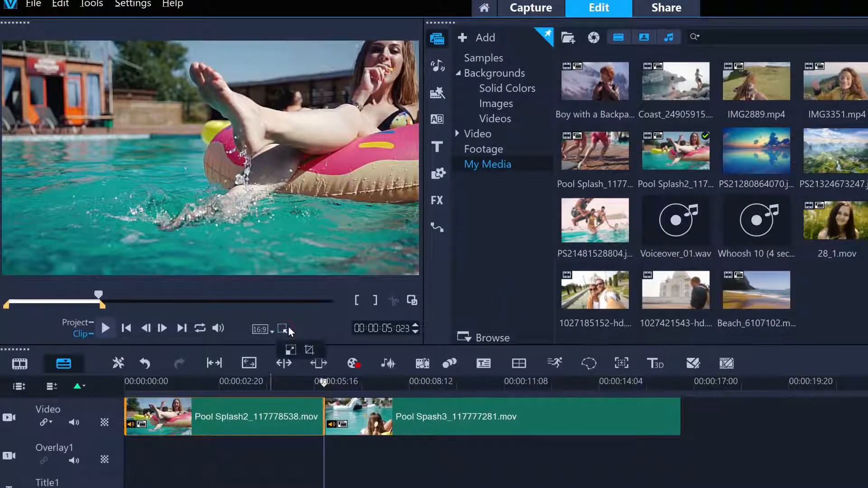
left_click(290, 351)
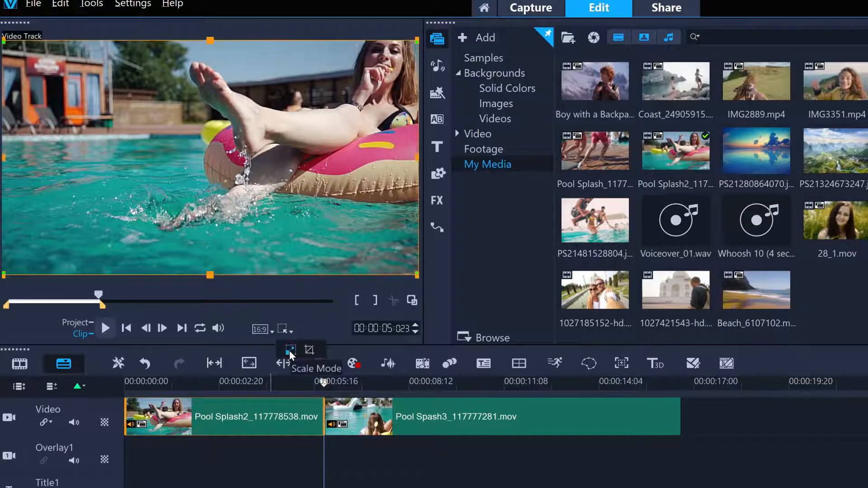
left_click_drag(3, 275, 103, 218)
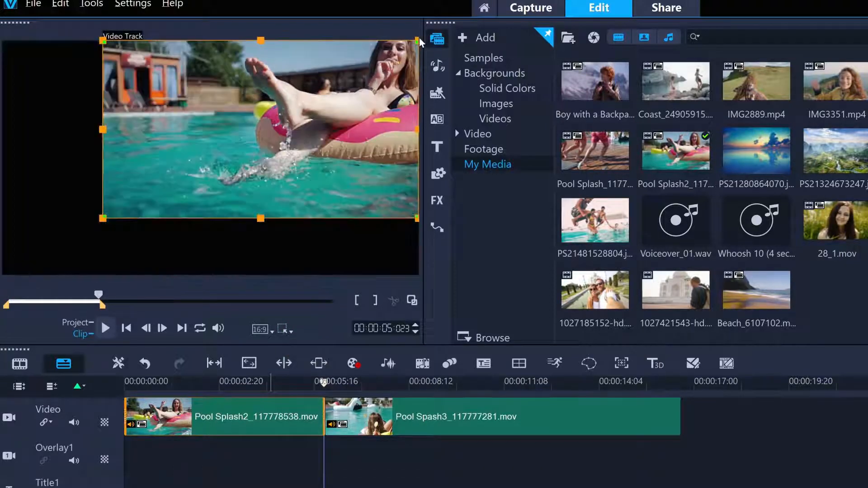
left_click_drag(419, 42, 372, 74)
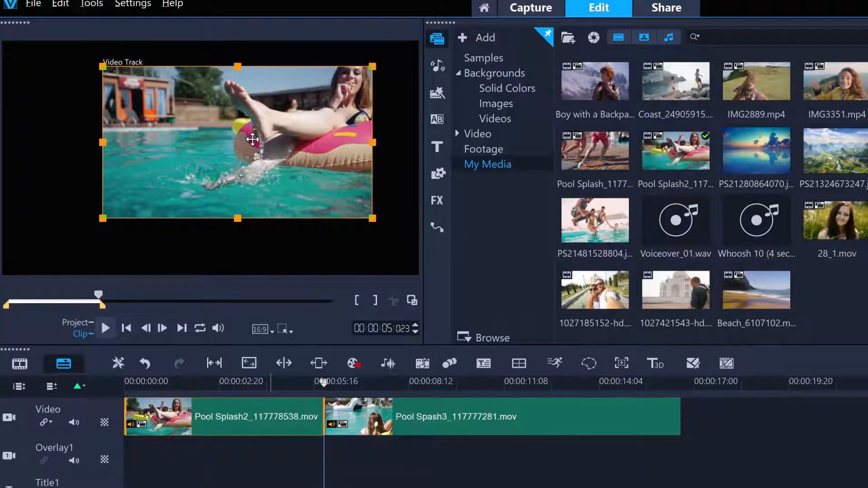
left_click_drag(253, 140, 227, 149)
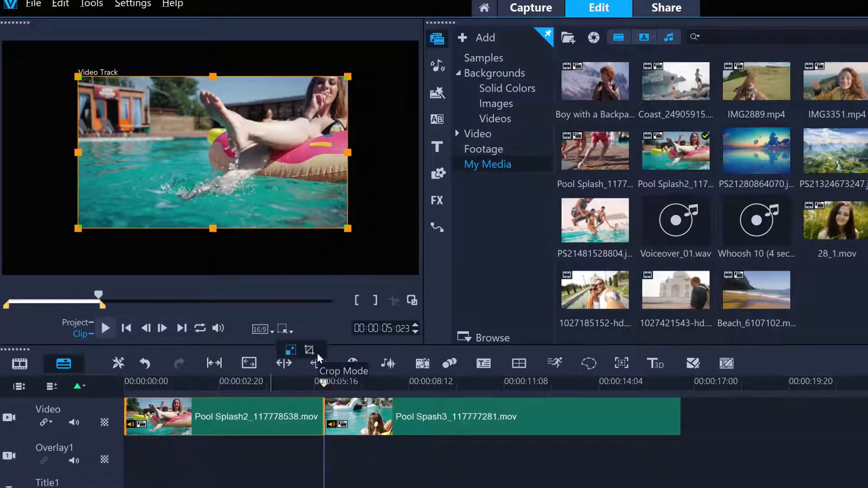
Crop away the left side and the bottom of the Pool Splash2 picture in Crop Mode.
left_click(309, 349)
left_click_drag(81, 223, 172, 192)
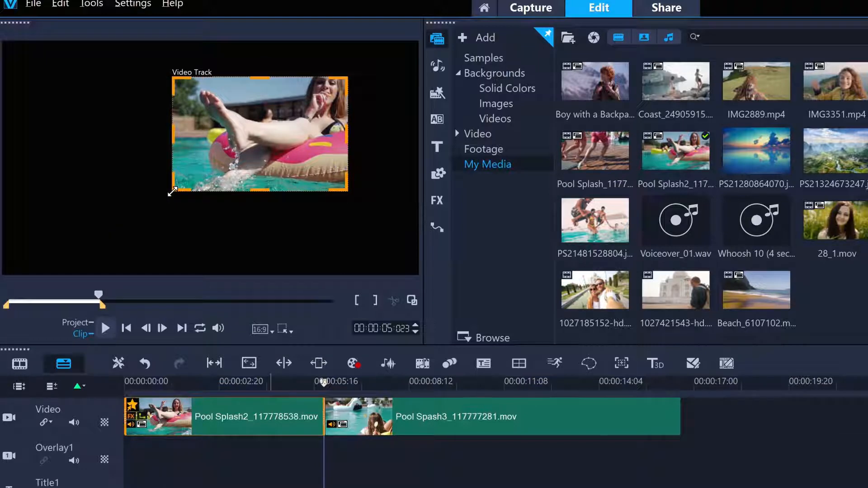
Enlarge and recentre the cropped Pool Splash2 picture in Scale Mode, and return the playhead close to the start of the project.
left_click(286, 329)
left_click(291, 351)
left_click_drag(77, 229, 1, 275)
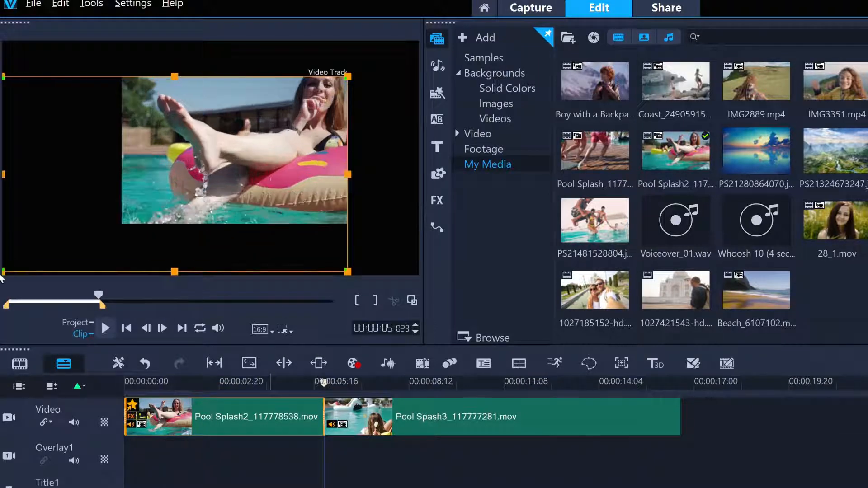
left_click_drag(351, 79, 396, 49)
left_click_drag(337, 91, 277, 110)
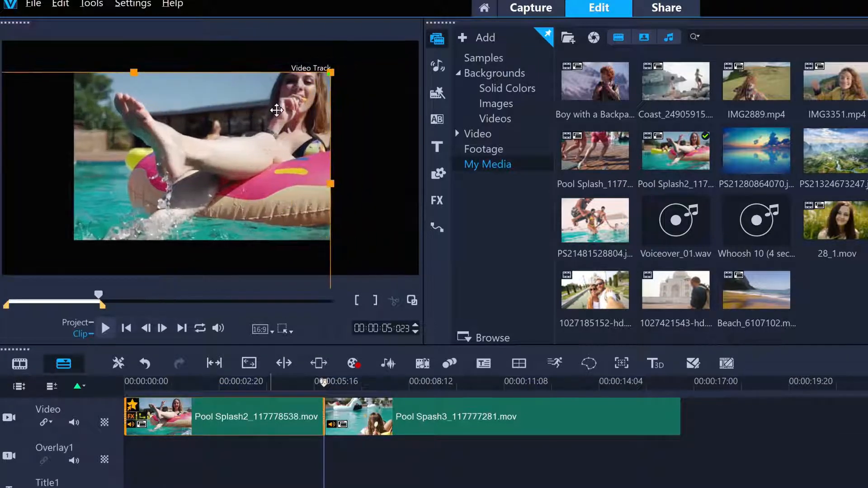
left_click_drag(332, 75, 388, 39)
left_click_drag(312, 94, 283, 116)
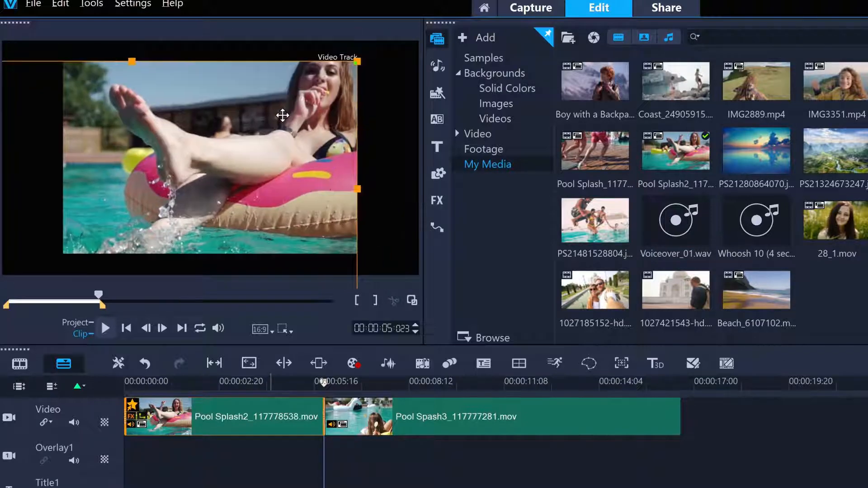
left_click(285, 330)
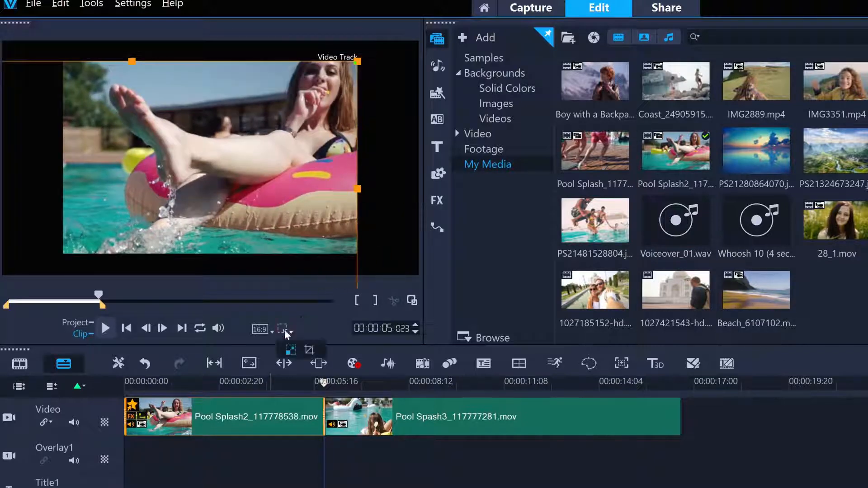
left_click_drag(324, 380, 137, 383)
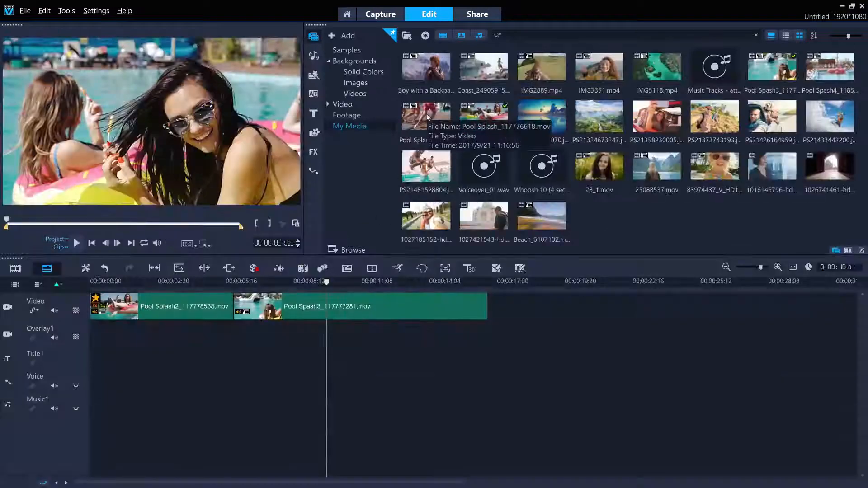
Place the Pool Splash_117776618.mov clip after Pool Spash3 on the Video track and fit the project in the timeline.
left_click(426, 118)
left_click_drag(530, 264, 703, 294)
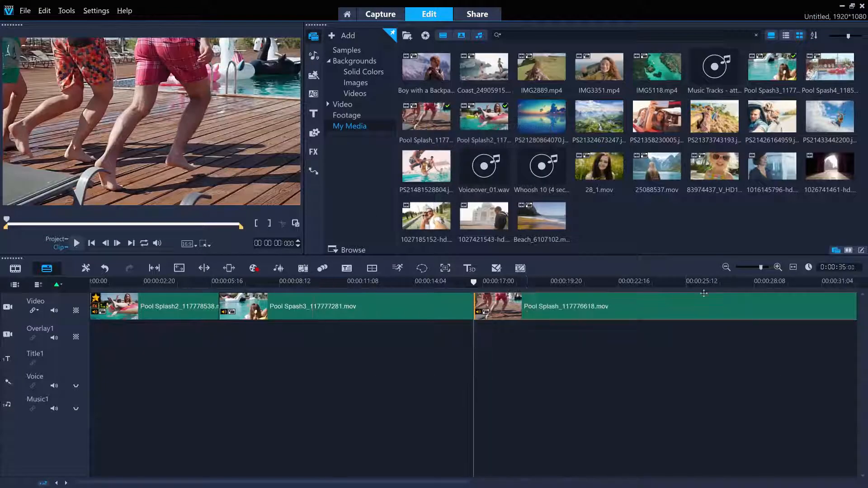
left_click(793, 267)
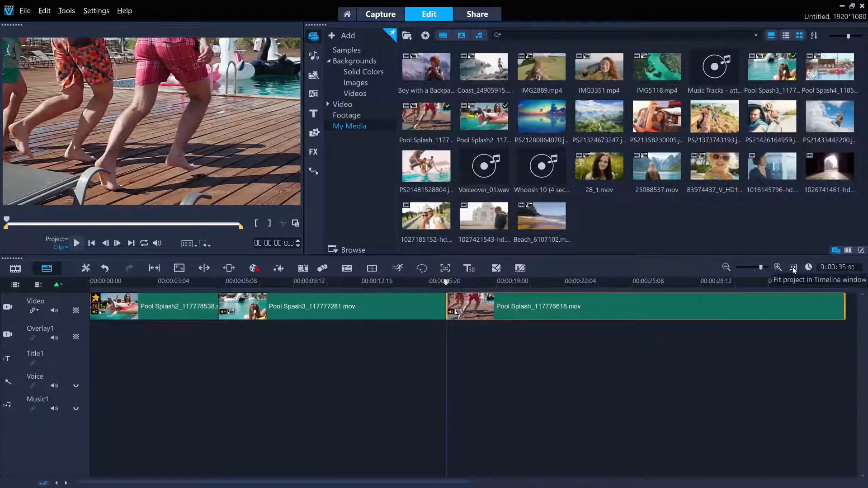
Review the end of Pool Spash3 and place the Circle transition at its cut with the Pool Splash clip.
left_click(315, 95)
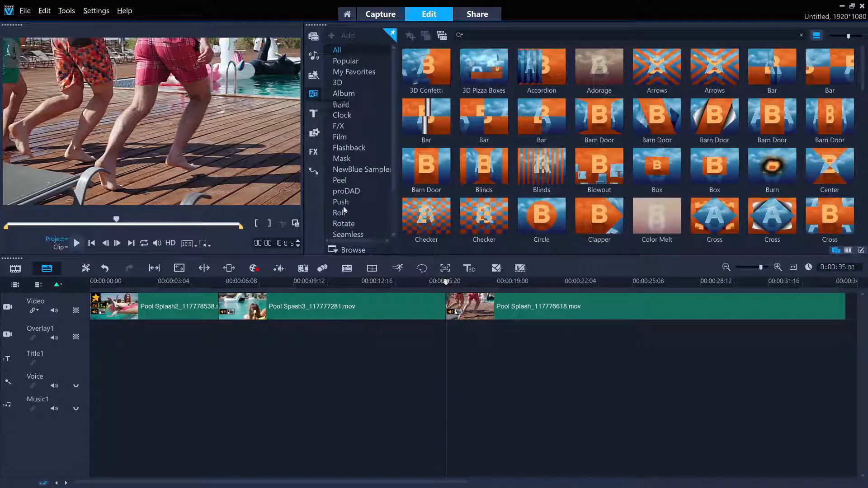
left_click(431, 282)
left_click_drag(431, 283, 414, 291)
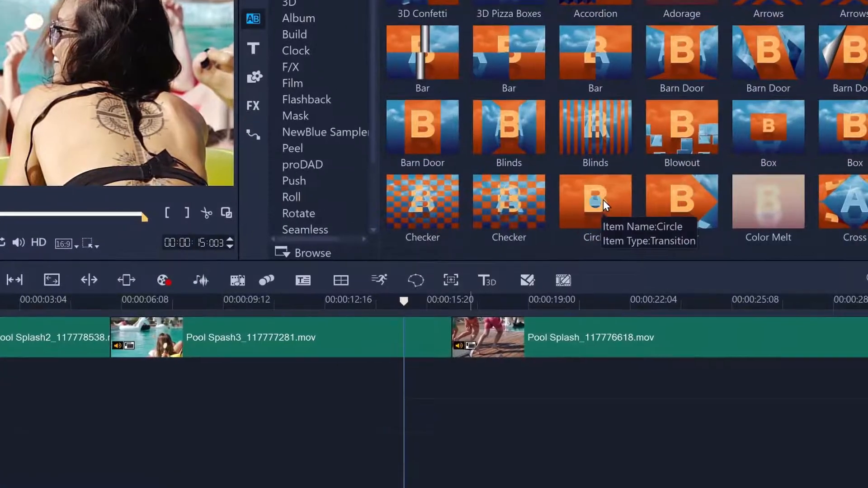
left_click_drag(603, 200, 462, 331)
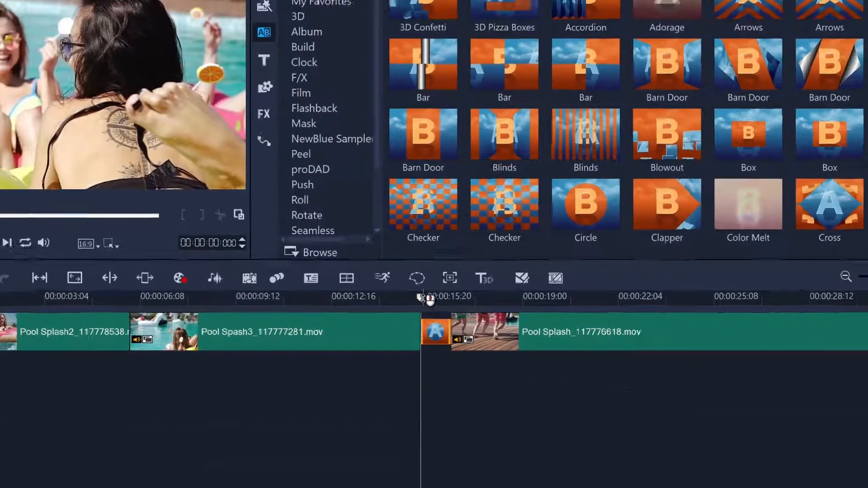
Lengthen the Circle transition to 2 seconds by extending its start into Pool Spash3, and scrub through the result.
mouse_move(422, 298)
left_mouse_down()
mouse_move(461, 299)
mouse_move(421, 294)
left_mouse_up()
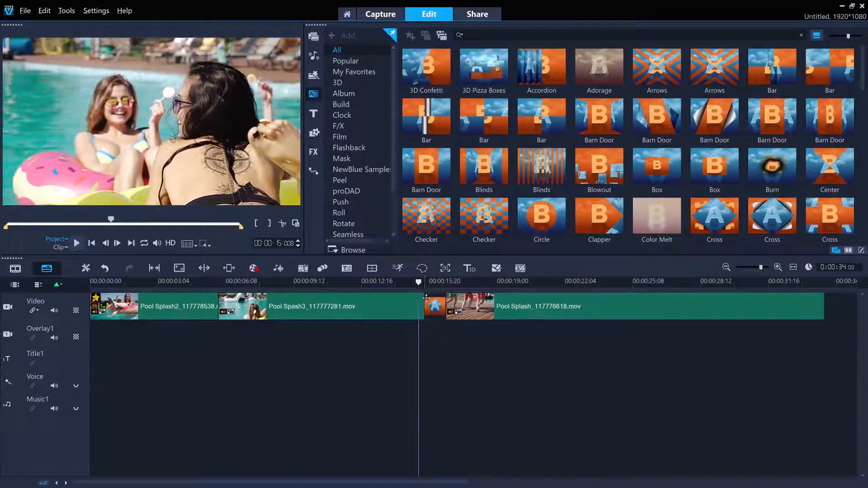
left_click(432, 306)
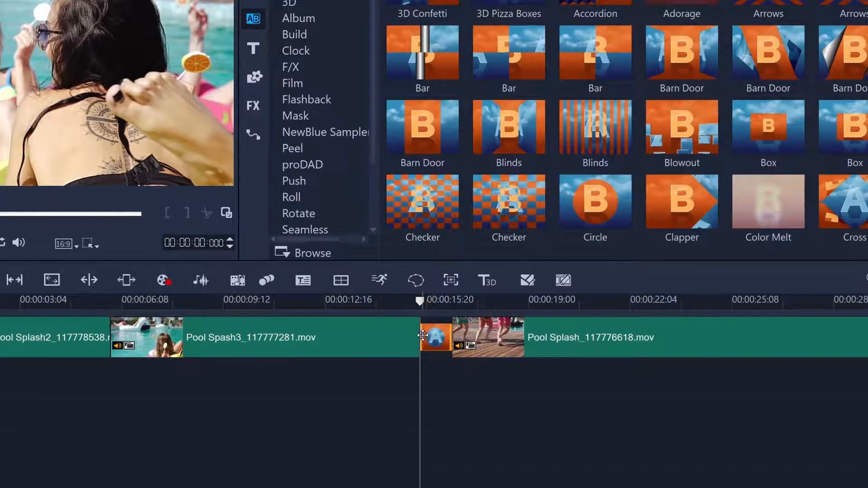
left_click_drag(420, 336, 380, 337)
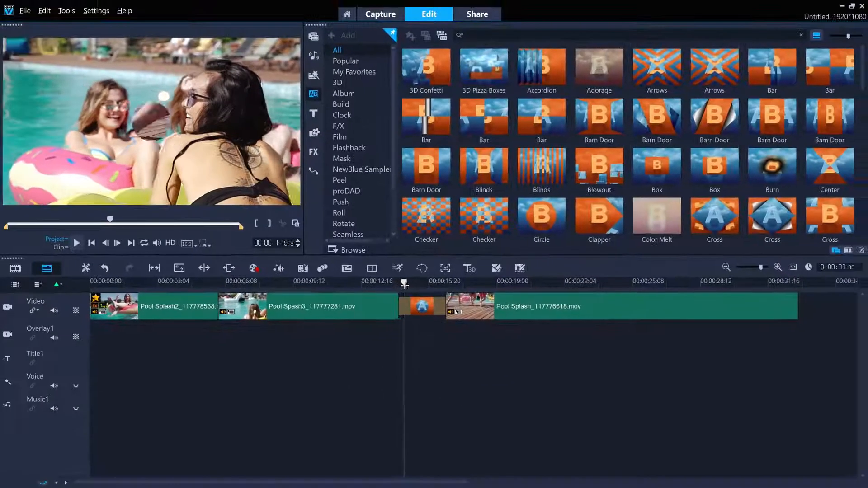
left_click(417, 305)
left_click_drag(424, 284, 472, 286)
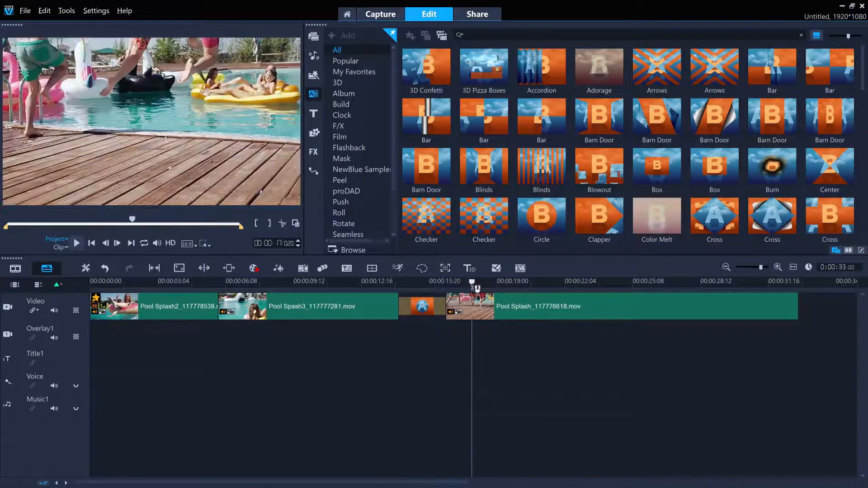
Set the Circle-Wipe transition's direction to Towards the center and give it the strongest soft edge.
double_click(424, 302)
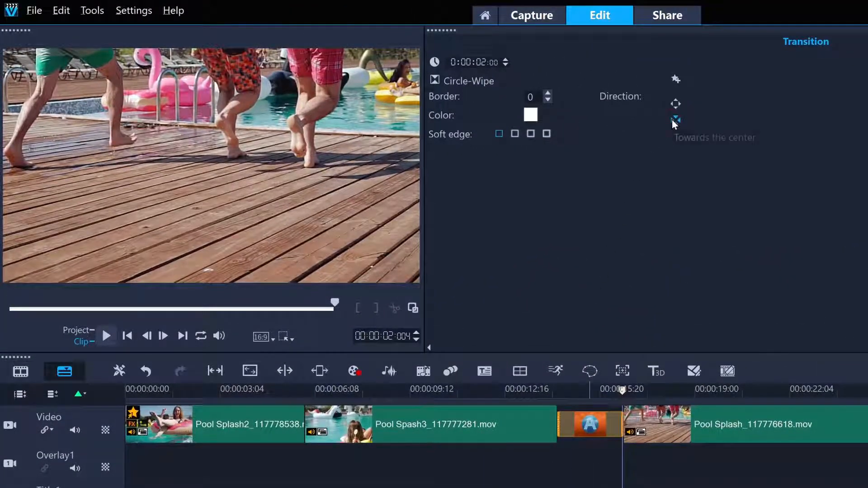
left_click(675, 119)
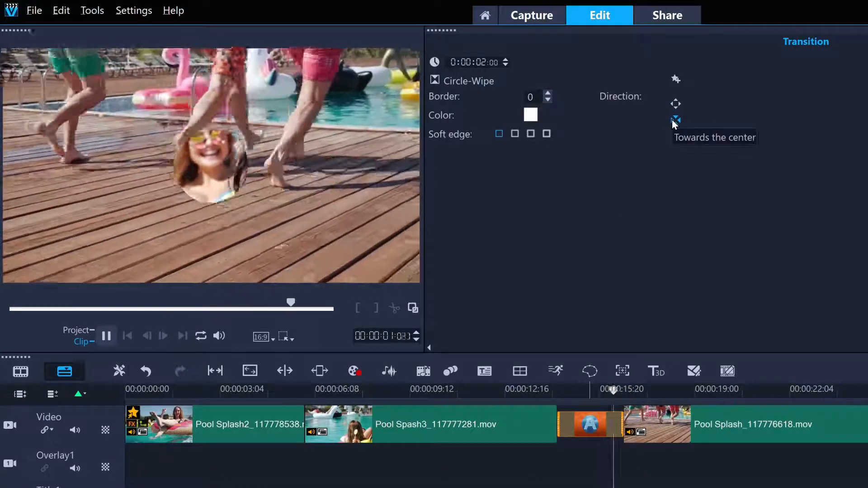
left_click(546, 133)
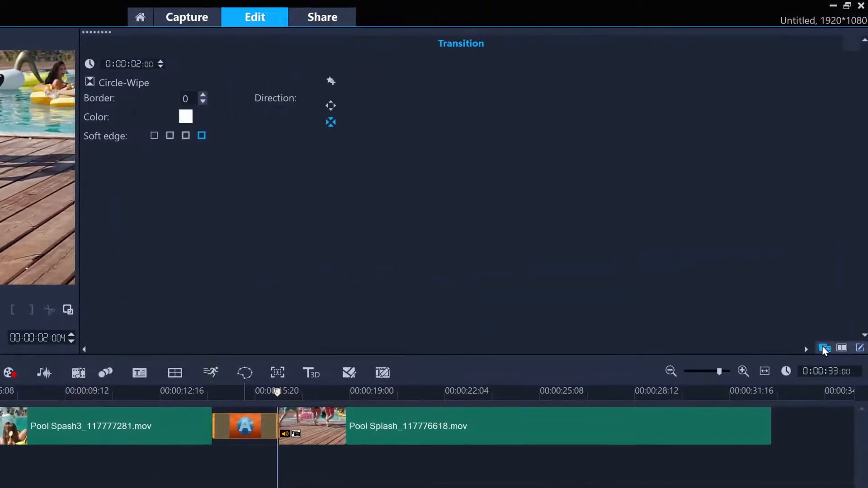
Apply the Blinds transition to the whole Video track, overwriting the existing transition, and scrub through the result.
left_click(824, 348)
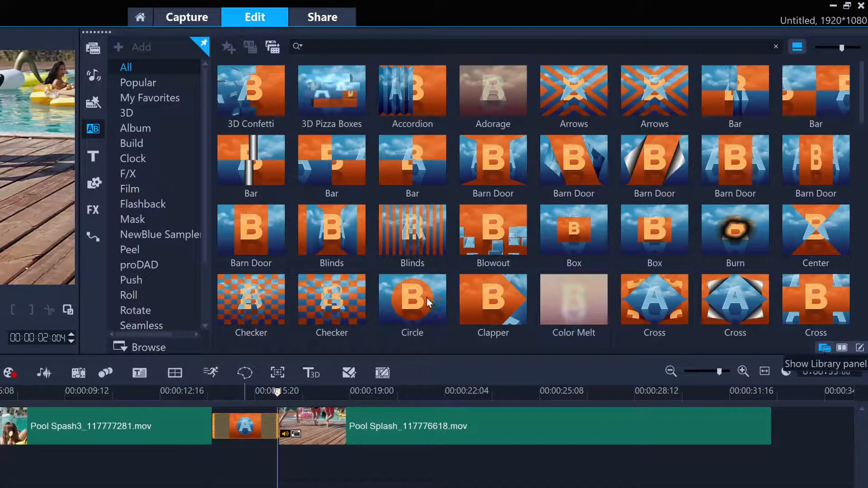
right_click(418, 226)
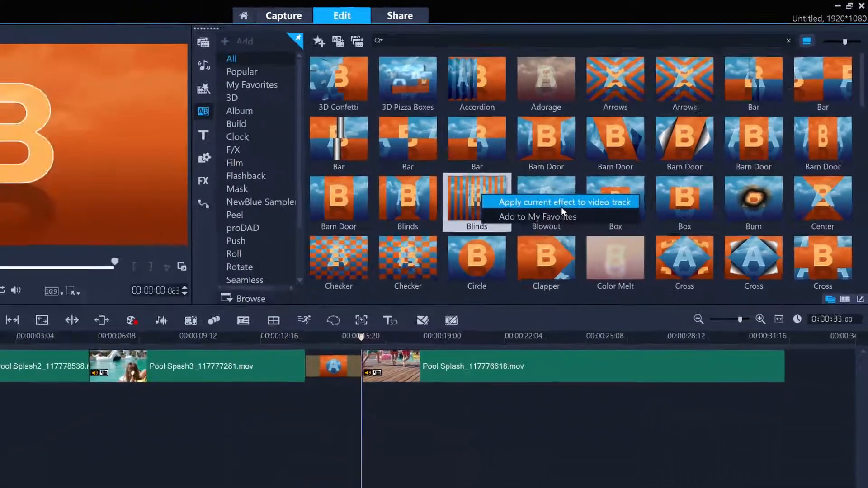
left_click(513, 238)
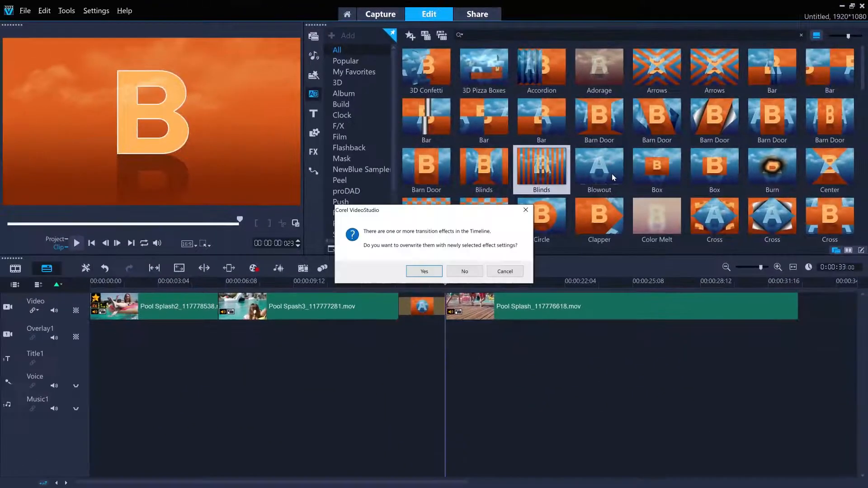
left_click(424, 271)
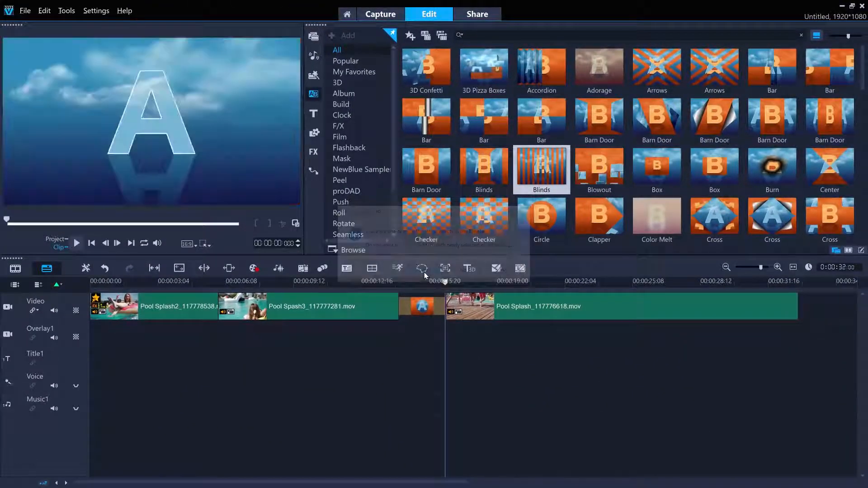
left_click_drag(193, 282, 434, 282)
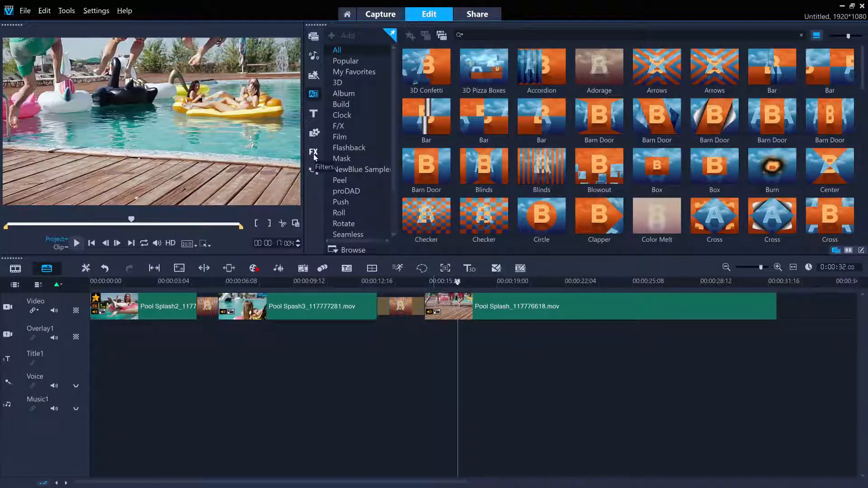
Add the Lensflare and Vignette filters to the Pool Spash3 clip and scrub through the filtered footage.
left_click(314, 155)
scroll(613, 200, "down", 5)
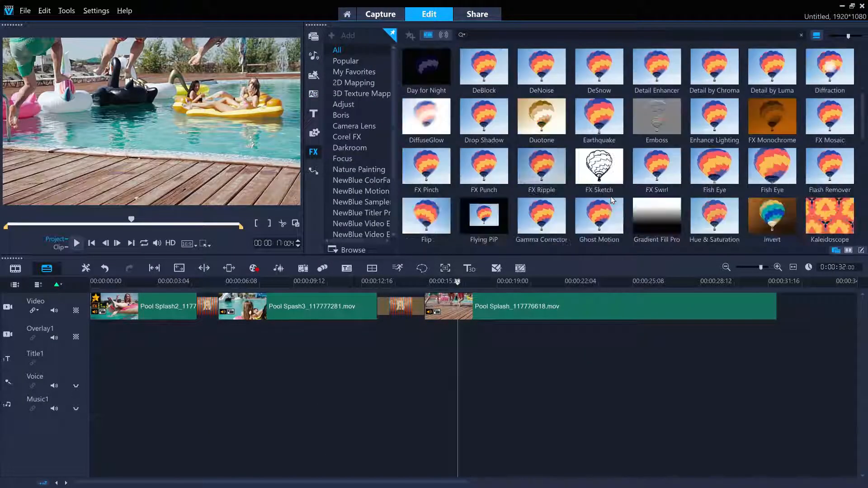
scroll(613, 200, "down", 1)
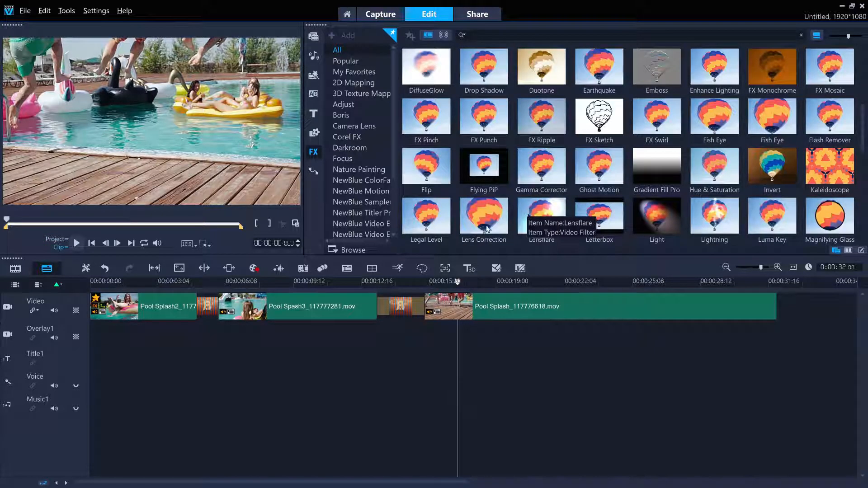
left_click_drag(534, 218, 299, 308)
scroll(537, 200, "down", 5)
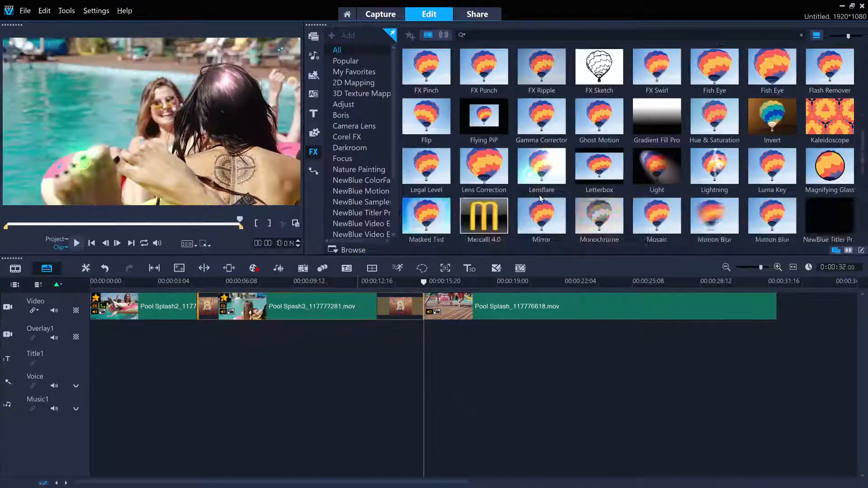
left_click_drag(544, 172, 288, 306)
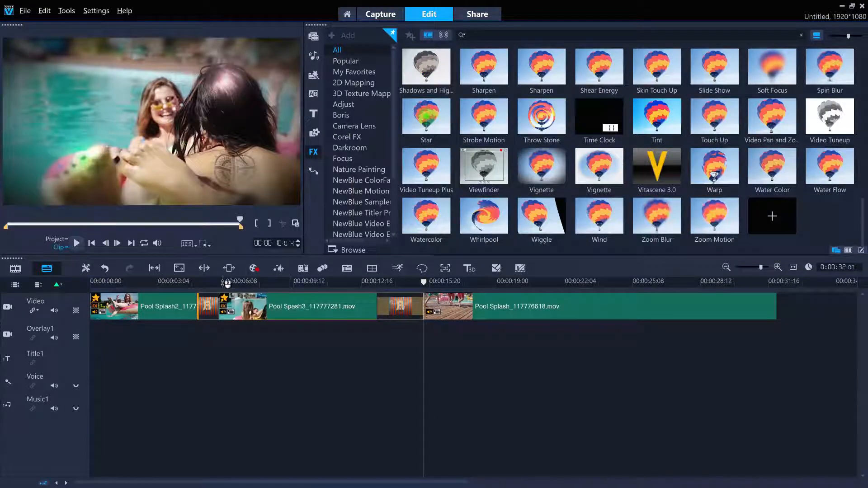
left_click_drag(227, 283, 337, 299)
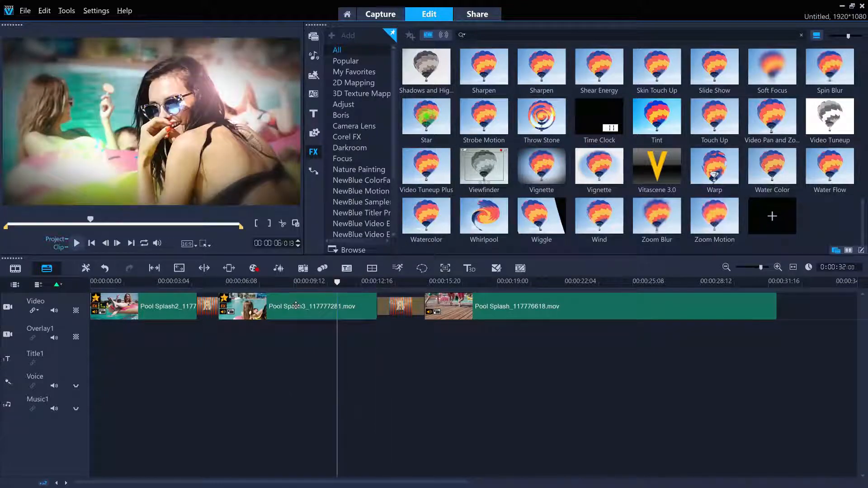
Try Pan & Zoom on the Pool Spash3 clip, scrub through it, and restore Keep aspect ratio as the resampling option.
double_click(296, 306)
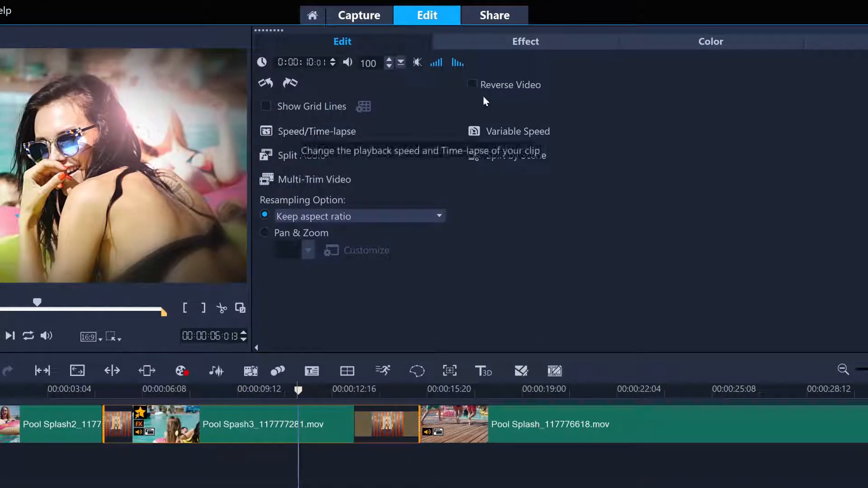
left_click(289, 232)
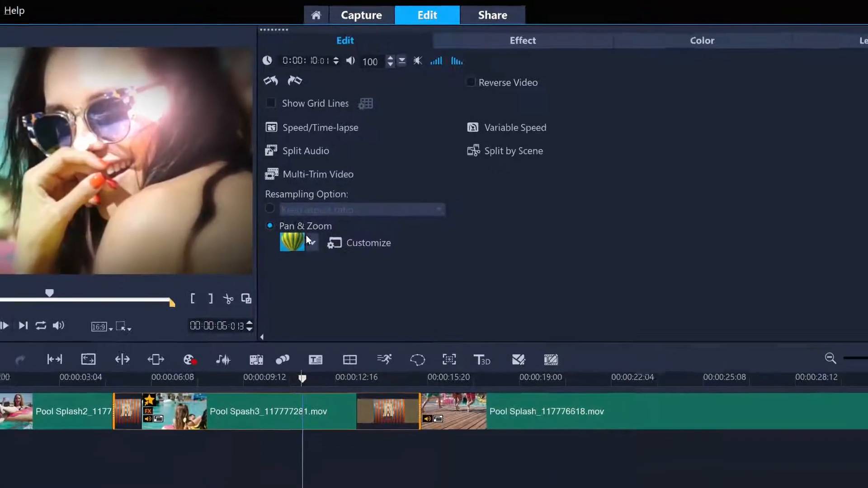
left_click(310, 241)
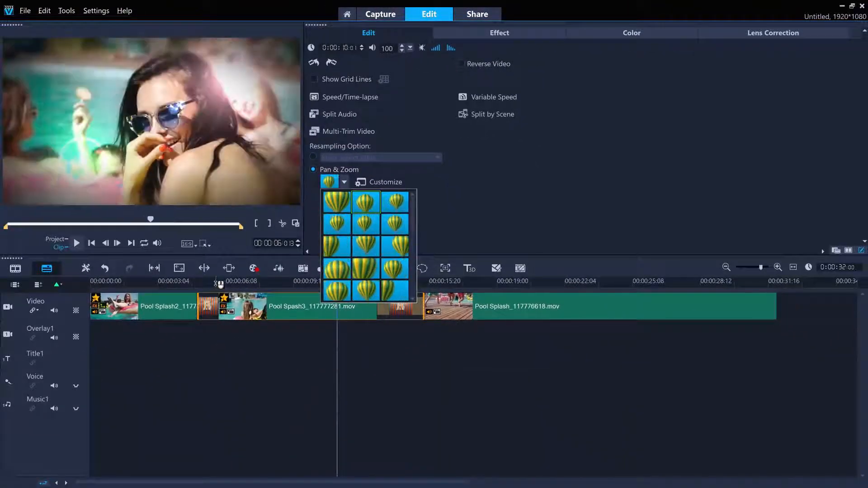
left_click_drag(219, 284, 312, 284)
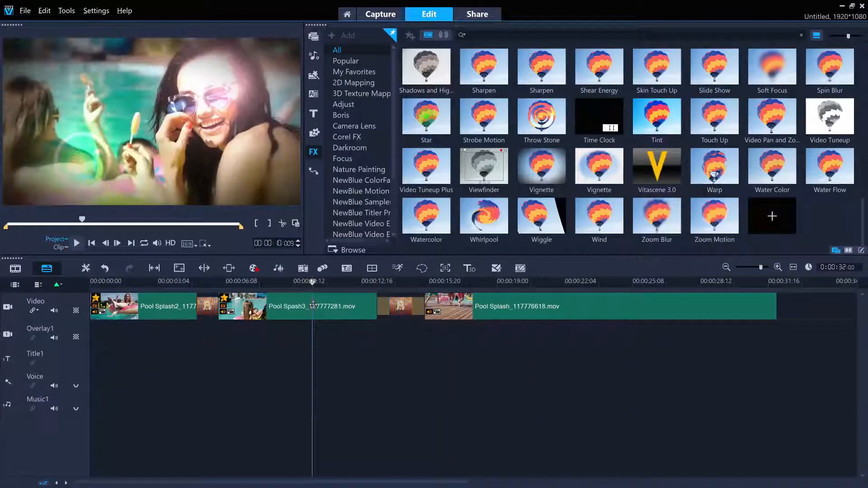
double_click(313, 306)
left_click(313, 157)
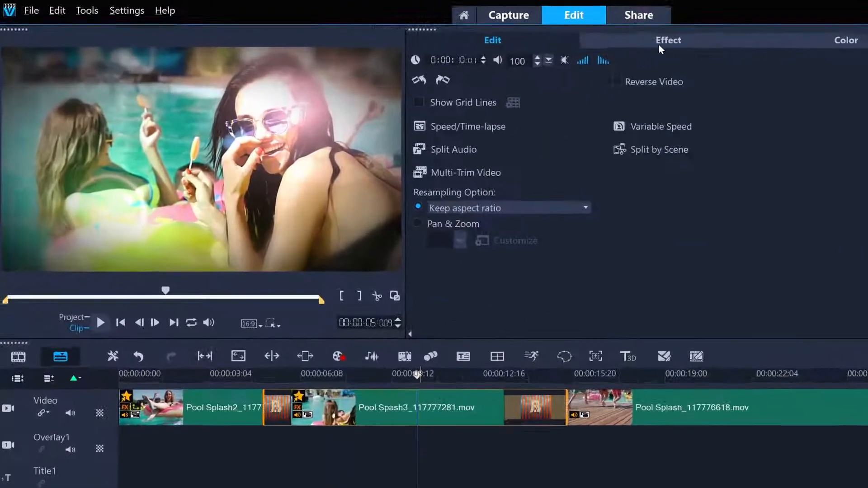
Move the Vignette filter above Lensflare in Pool Spash3's filter order and check the filters' visibility switches.
left_click(493, 33)
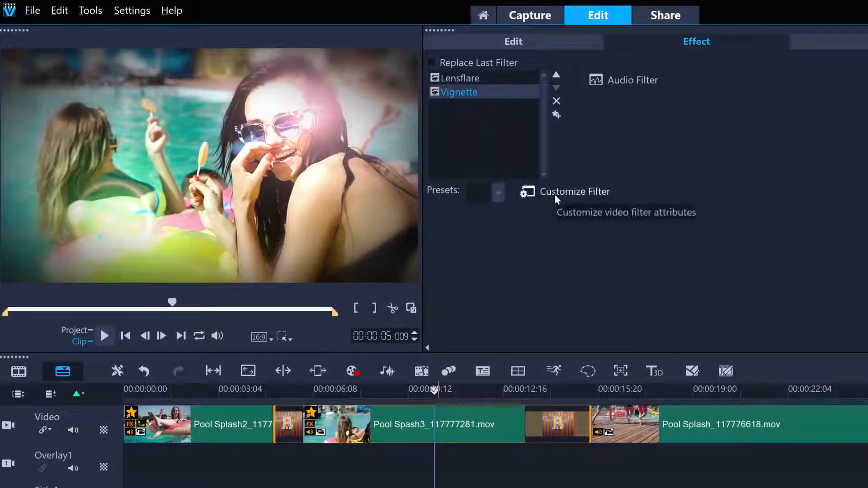
left_click(556, 75)
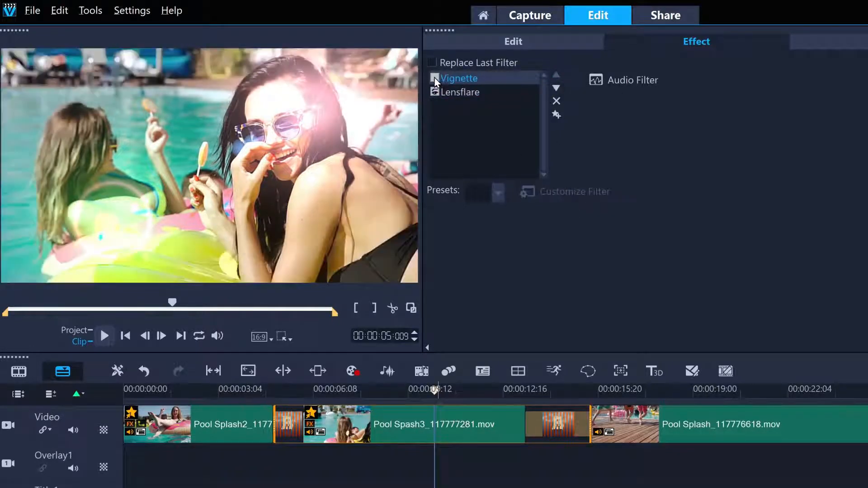
left_click(435, 93)
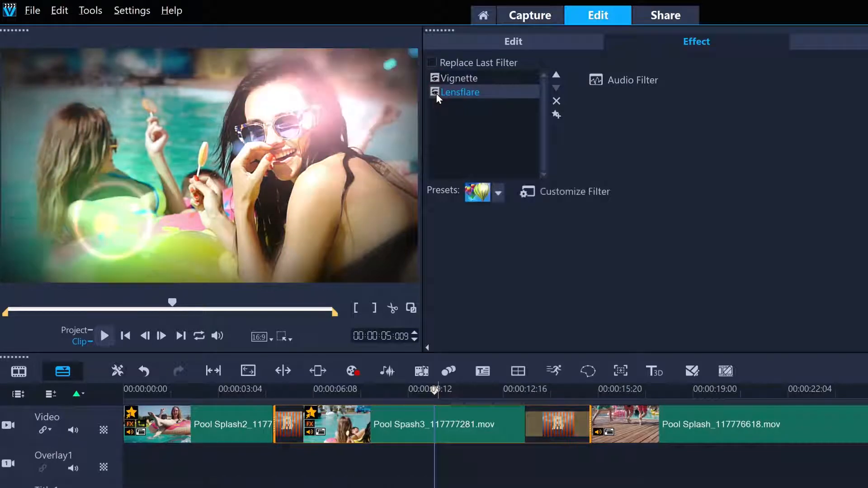
Remove the Lensflare filter from Pool Spash3 and undo the removal.
left_click(559, 101)
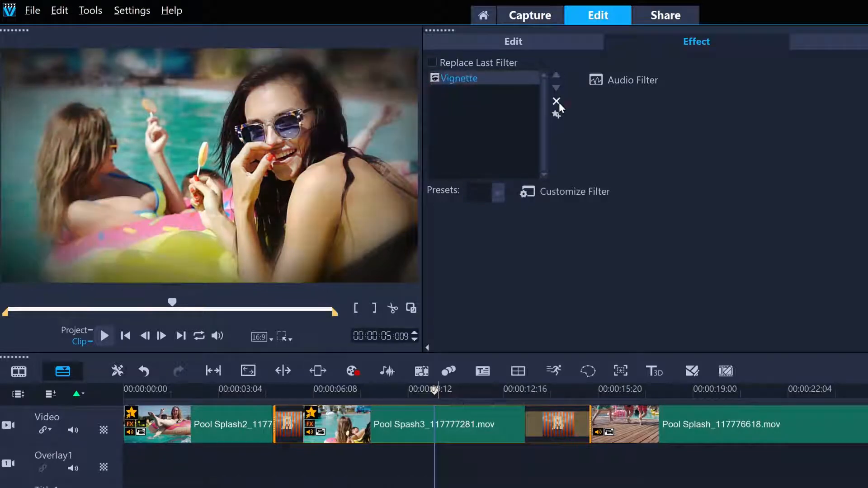
left_click(59, 10)
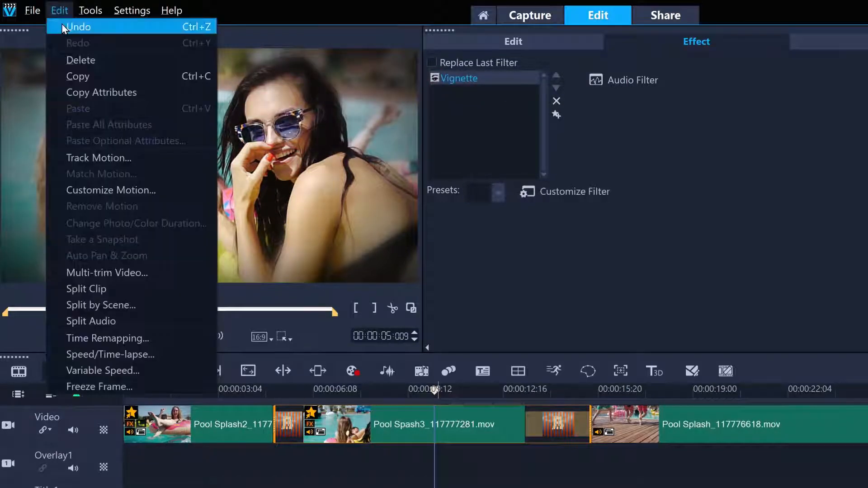
left_click(61, 23)
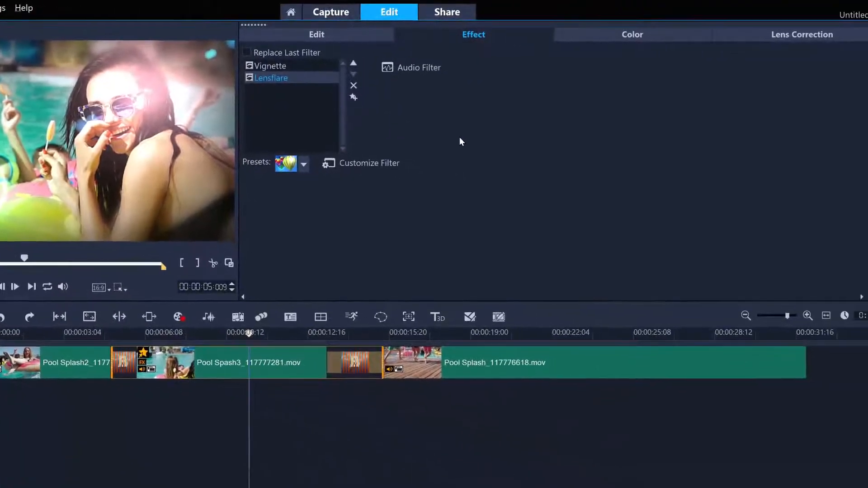
Set Pool Spash3's exposure to 7 and apply the Orange _ Teal LUT profile with its intensity at 0.
left_click(616, 36)
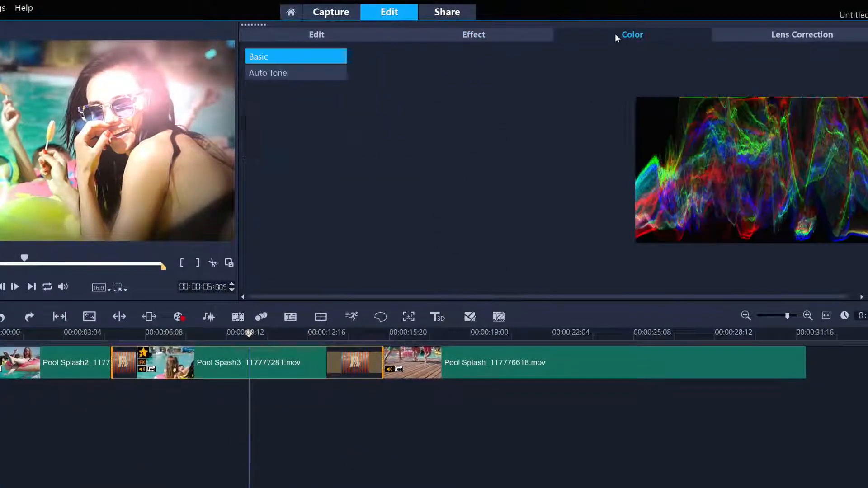
left_click_drag(466, 120, 469, 119)
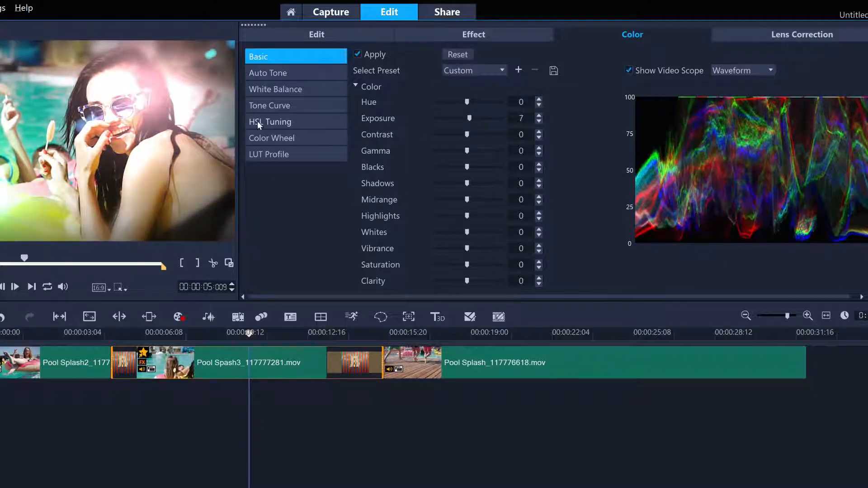
left_click(253, 153)
left_click(786, 255)
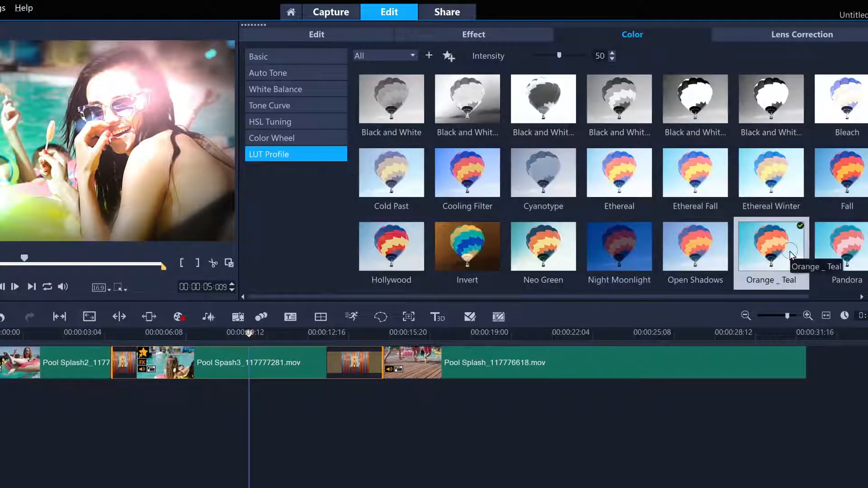
left_click(585, 57)
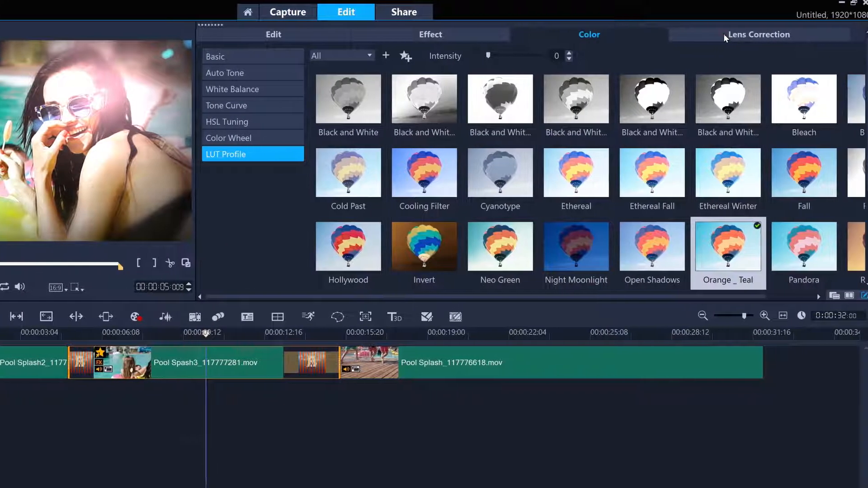
Examine Pool Spash3's Lens Correction settings and the available lens presets.
left_click(766, 34)
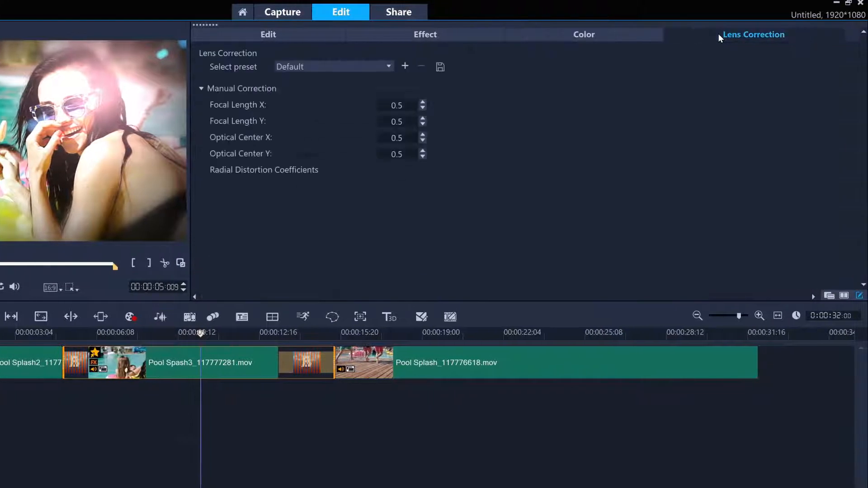
left_click(329, 67)
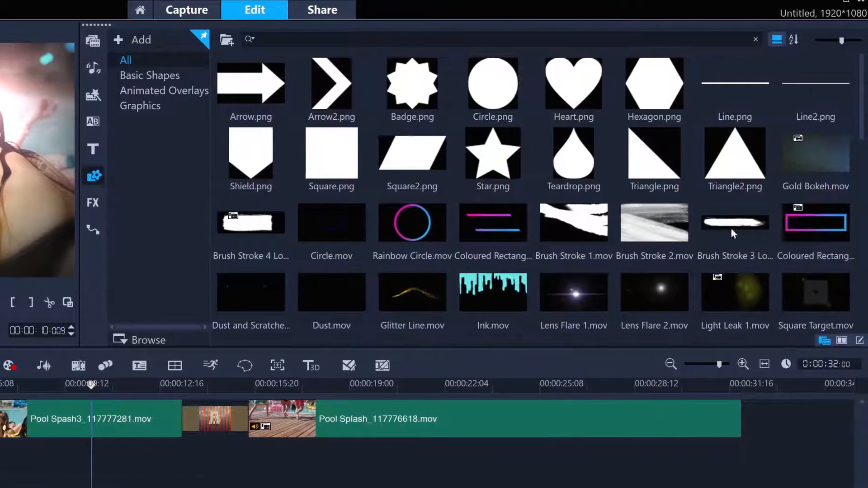
Place the outlined Coloured Rectangle overlay near the start of Overlay1, fitted to the screen and shifted toward the bottom of the frame.
left_click_drag(800, 232, 80, 336)
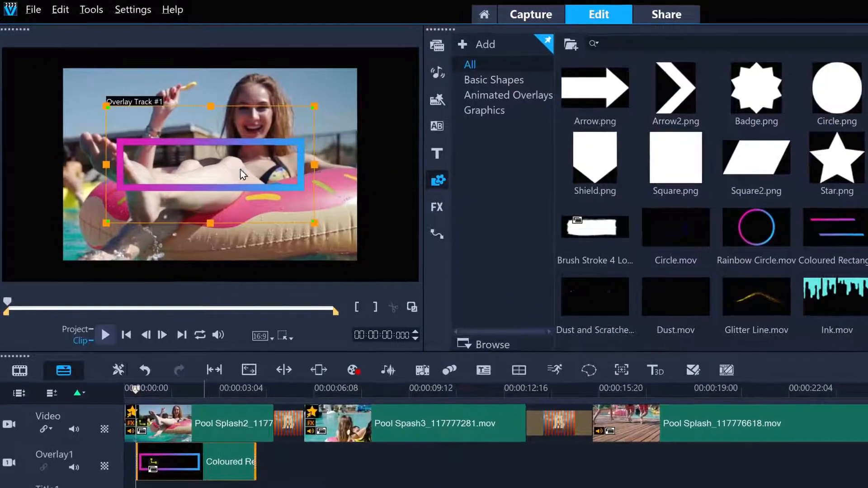
right_click(173, 124)
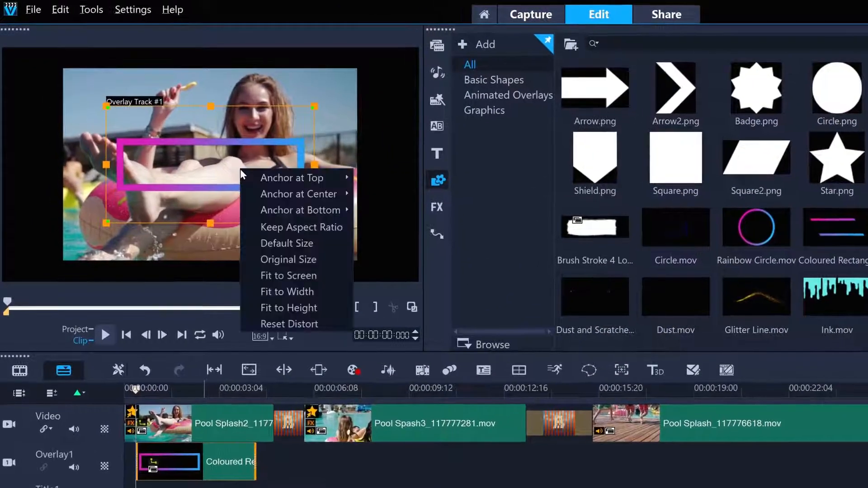
left_click(286, 276)
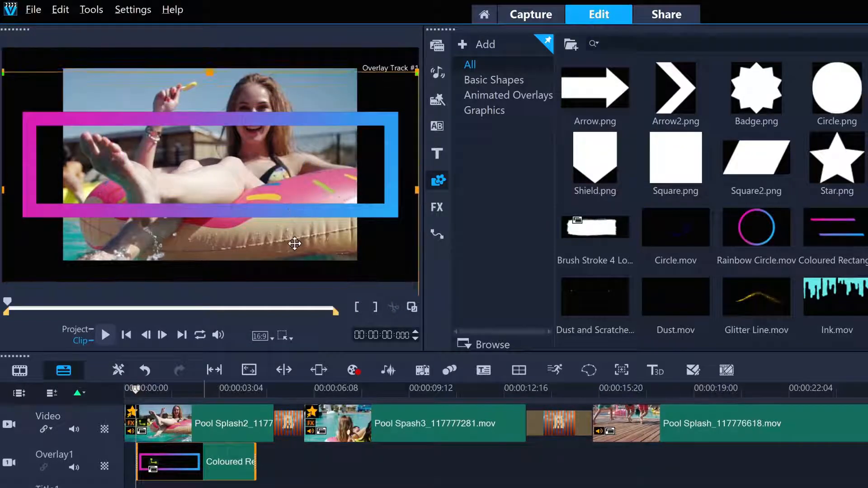
left_click_drag(297, 252, 296, 254)
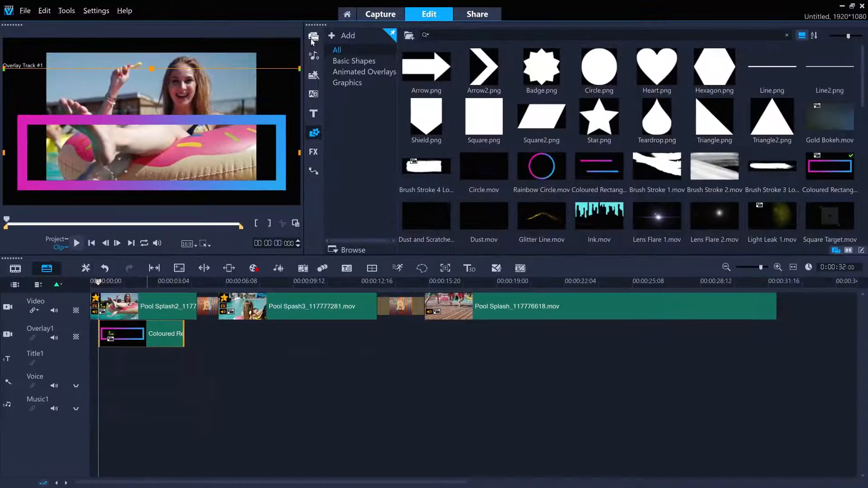
Add Pool Spash4_118553657.mov to Overlay1 at about 16 seconds and shrink it into the frame's upper-right corner as a picture-in-picture.
left_click(312, 39)
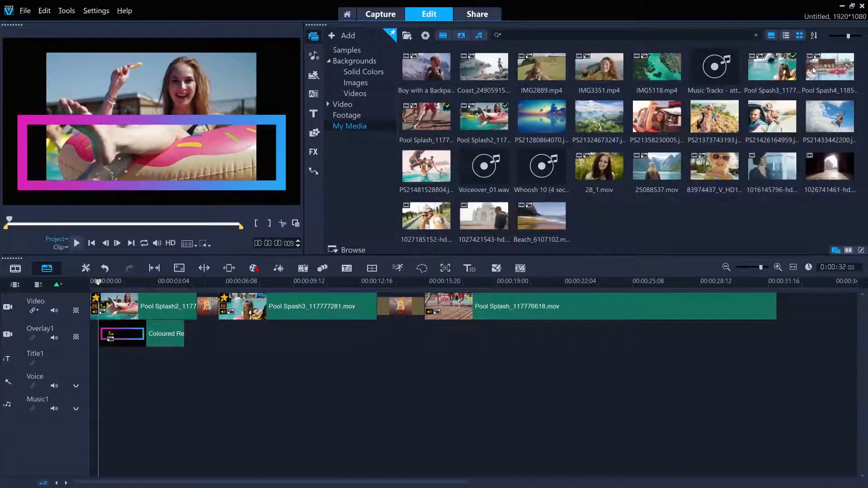
left_click_drag(813, 70, 450, 334)
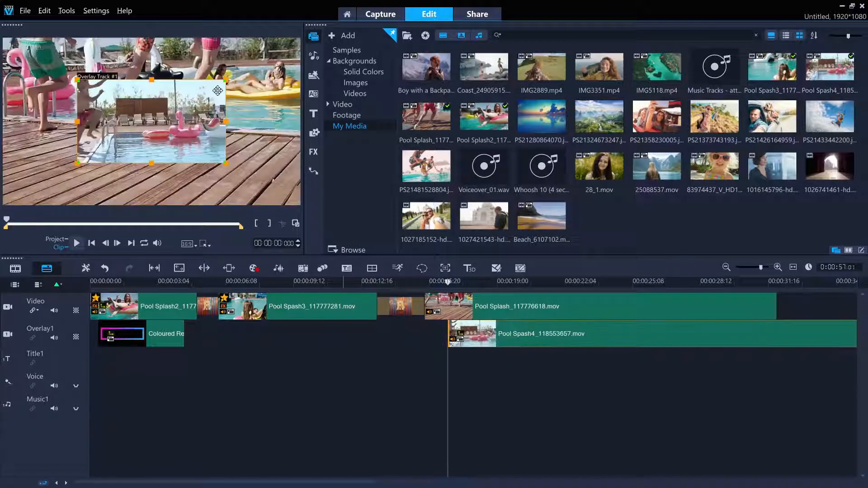
left_click_drag(226, 80, 178, 107)
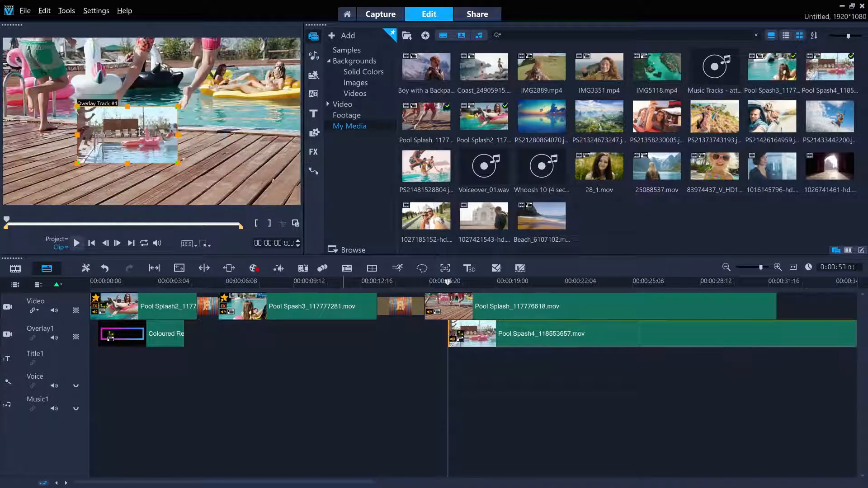
left_click_drag(140, 132, 256, 69)
left_click(58, 239)
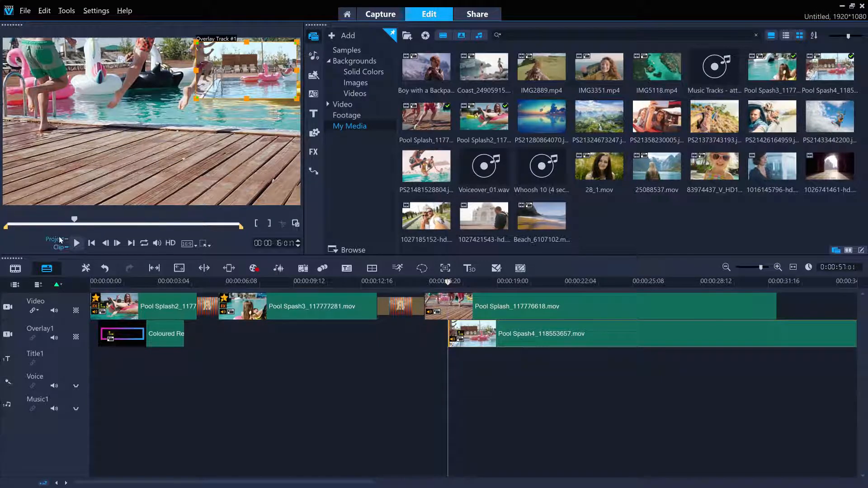
Preview the picture-in-picture, and add a POOL PARTY title over the coloured rectangle at about 1 second.
left_click(76, 244)
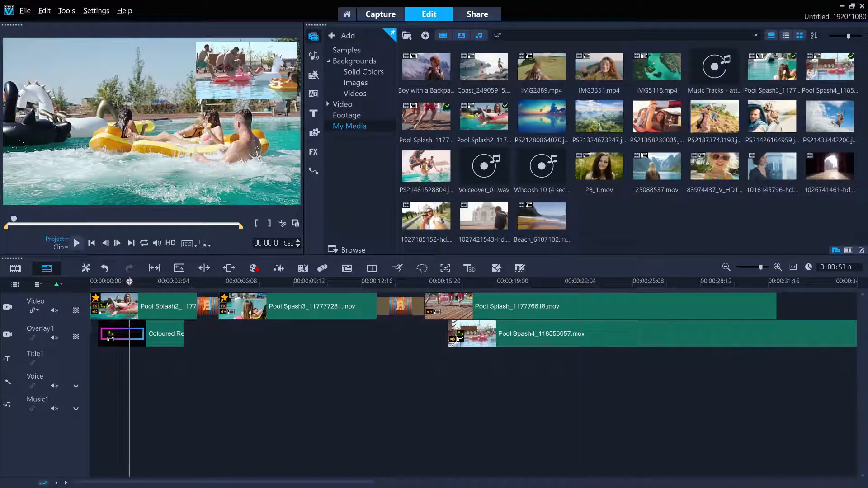
mouse_move(130, 281)
left_mouse_down()
mouse_move(106, 284)
mouse_move(116, 286)
left_mouse_up()
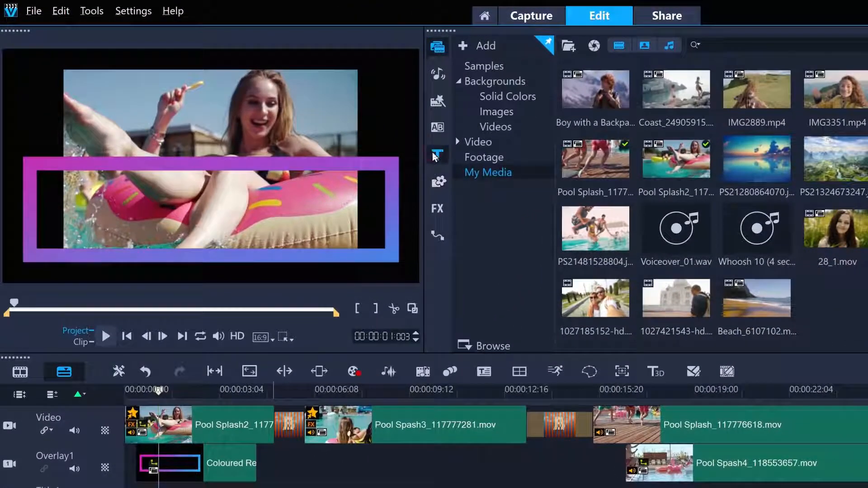
left_click(435, 155)
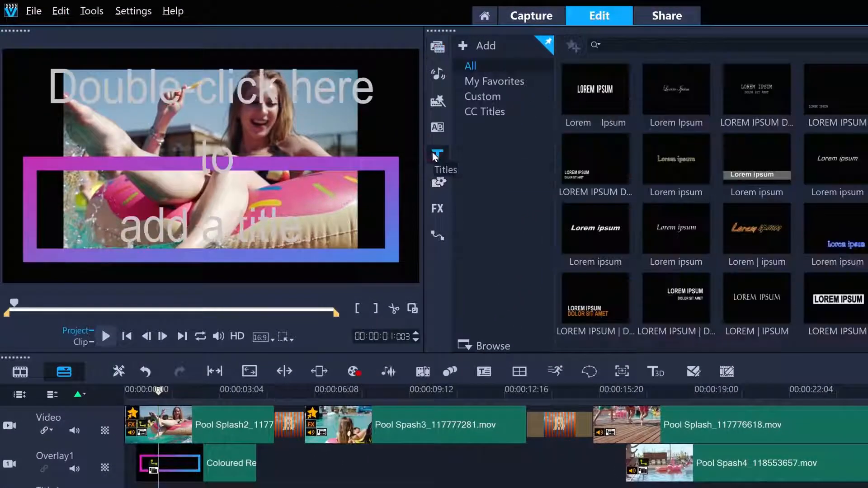
double_click(133, 205)
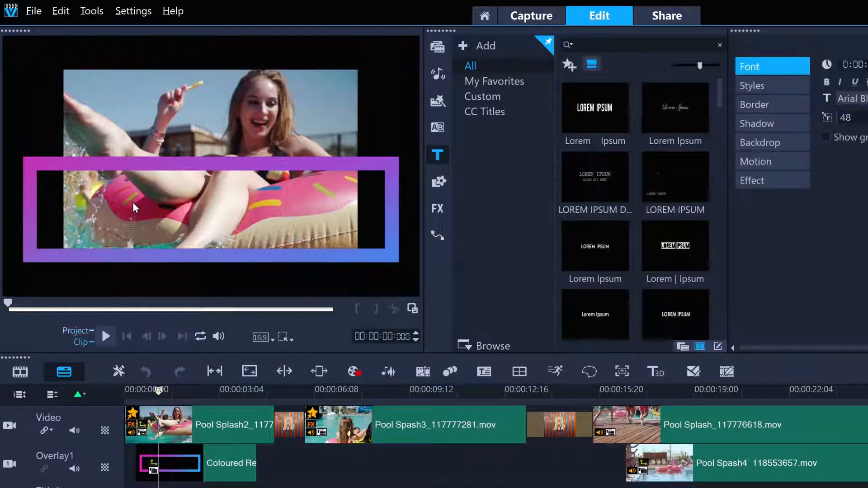
type("POOL PARTY")
Set the POOL PARTY title text to the Candara font at size 95.
left_click_drag(134, 207, 389, 194)
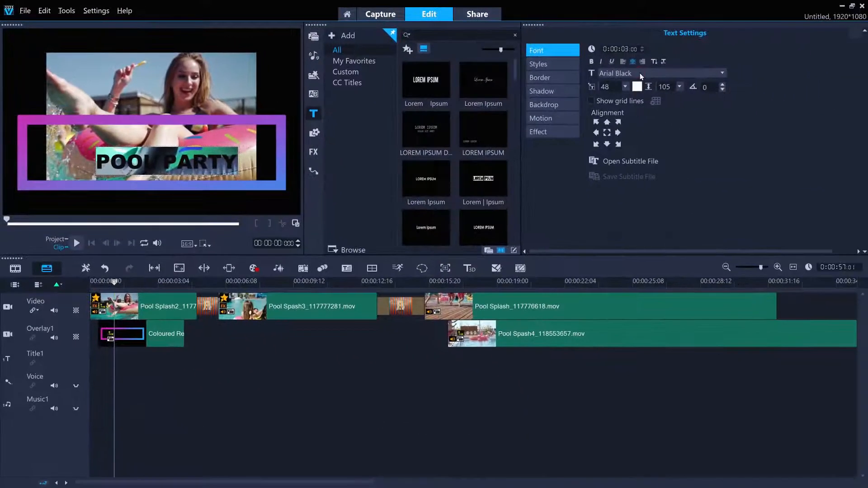
left_click(640, 74)
left_click_drag(835, 93, 833, 116)
left_click(639, 114)
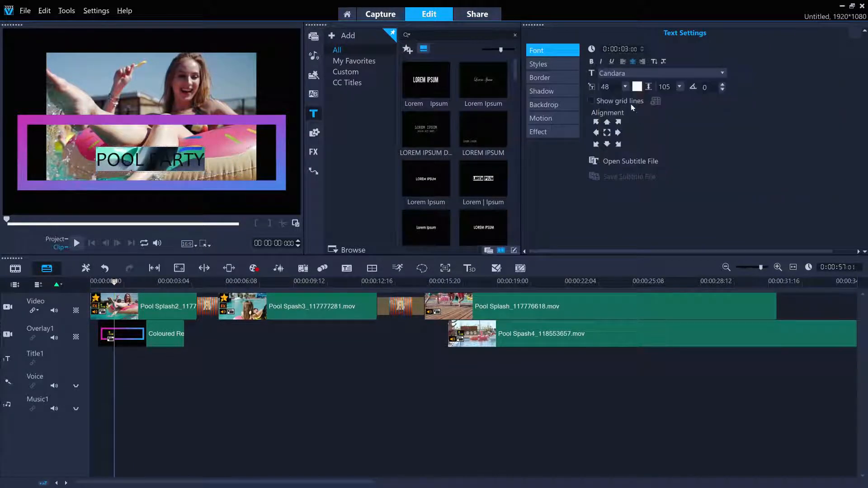
left_click(626, 87)
left_click_drag(627, 106, 626, 109)
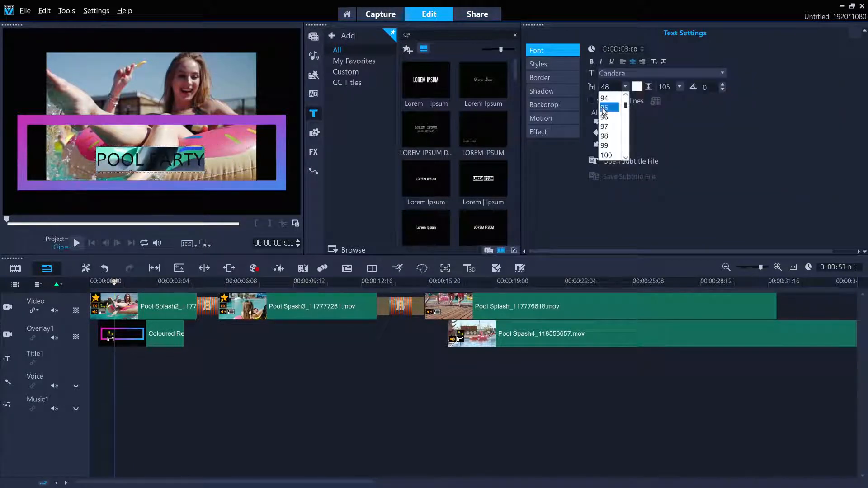
left_click(604, 107)
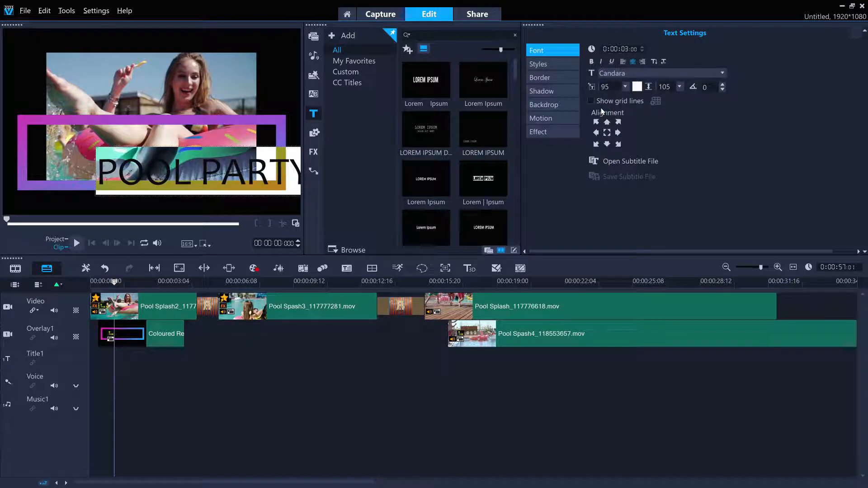
Align the POOL PARTY title's start with the Coloured Rectangle clip on Title1 and extend it to 4 seconds to match the overlay's end.
left_click(107, 372)
left_click_drag(114, 357, 99, 357)
left_click_drag(178, 357, 183, 357)
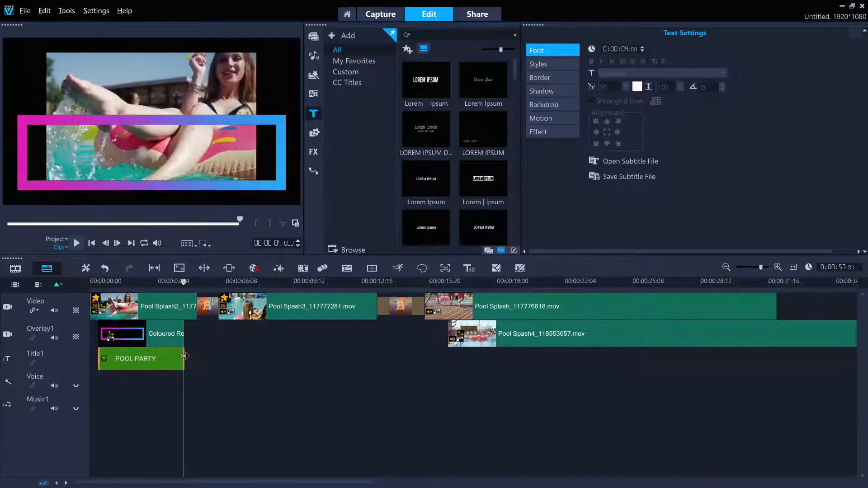
Reposition the POOL PARTY text in the preview so it sits inside the coloured rectangle.
left_click(155, 285)
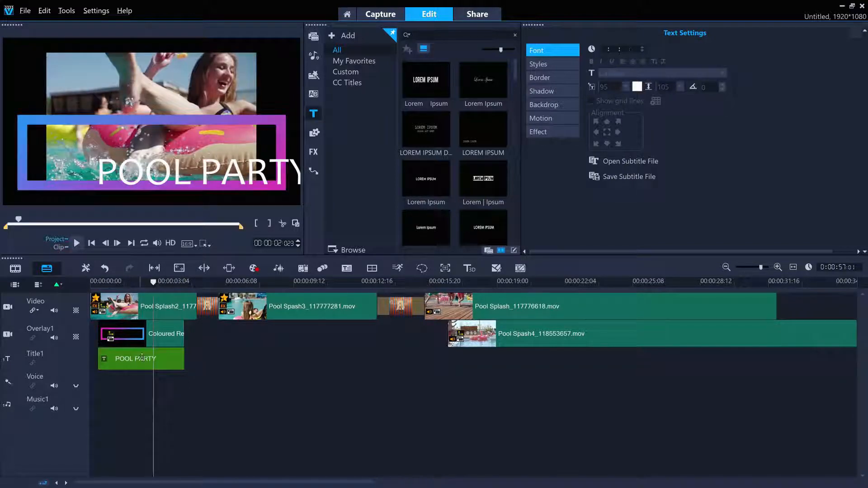
left_click(146, 360)
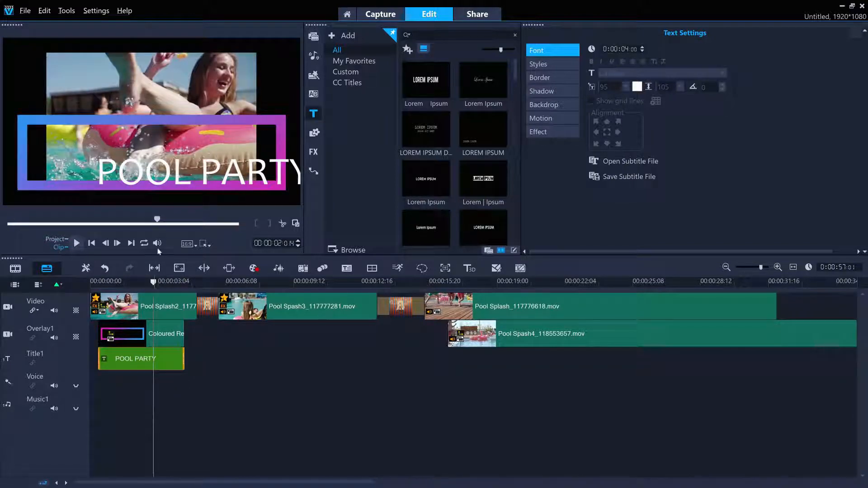
left_click(159, 171)
left_click_drag(158, 171, 110, 158)
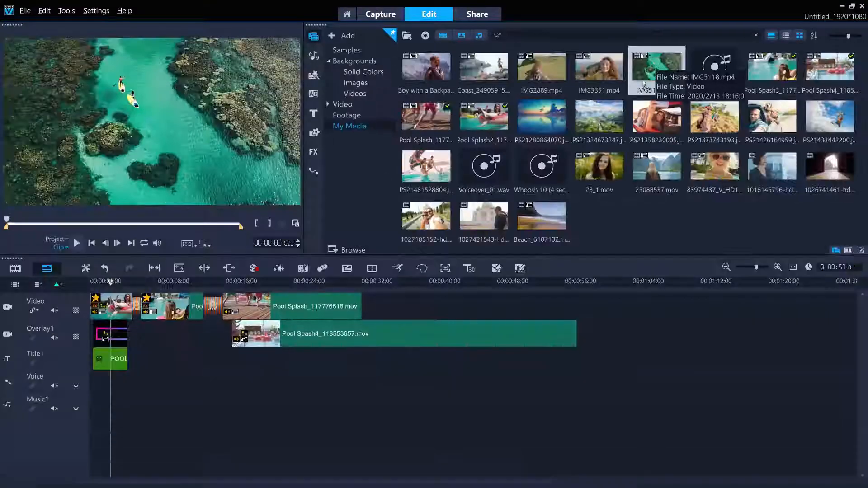
Add IMG5118.mp4 after Pool Splash on the Video track and check the timeline audio in the Sound Mixer.
left_click_drag(433, 292, 418, 307)
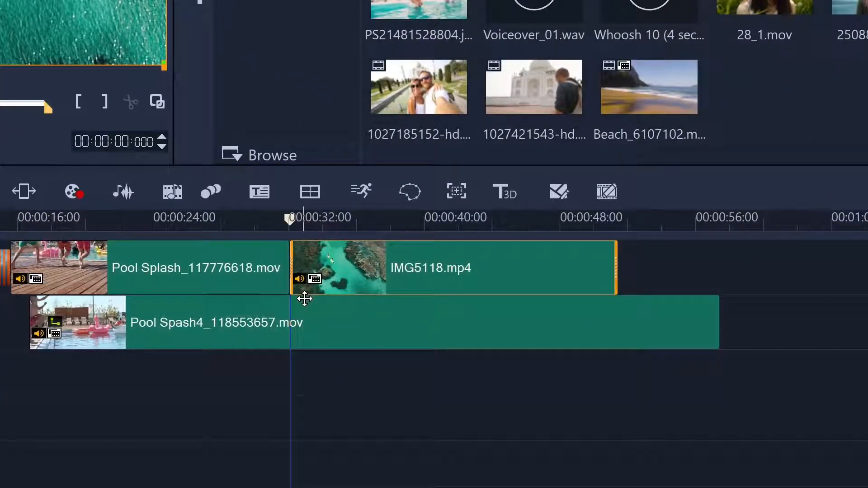
left_click(122, 193)
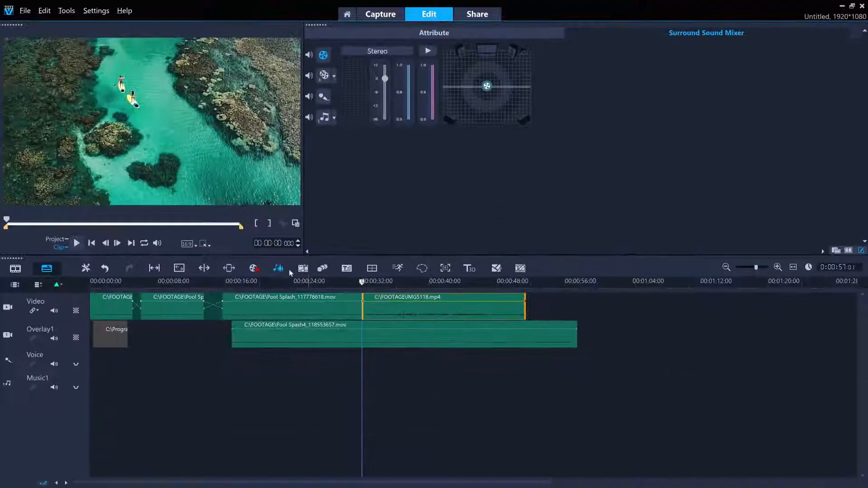
left_click(277, 268)
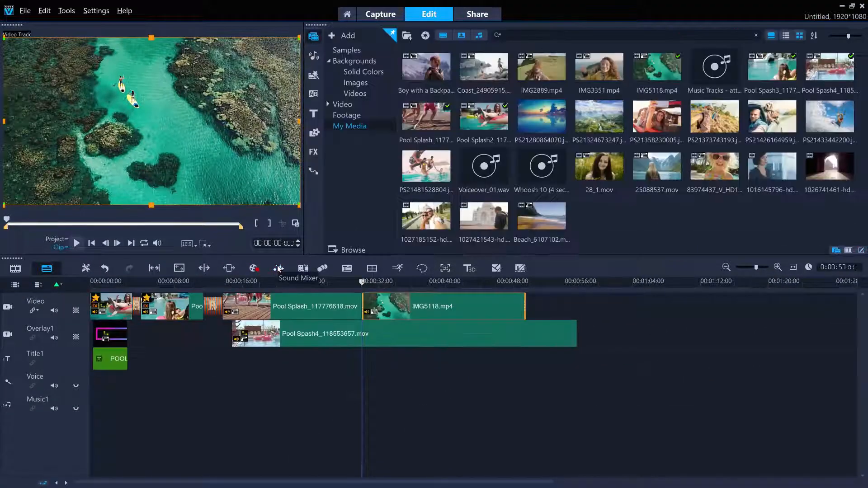
Raise IMG5118's clip volume to 226 and apply both an audio fade-in and fade-out.
double_click(471, 302)
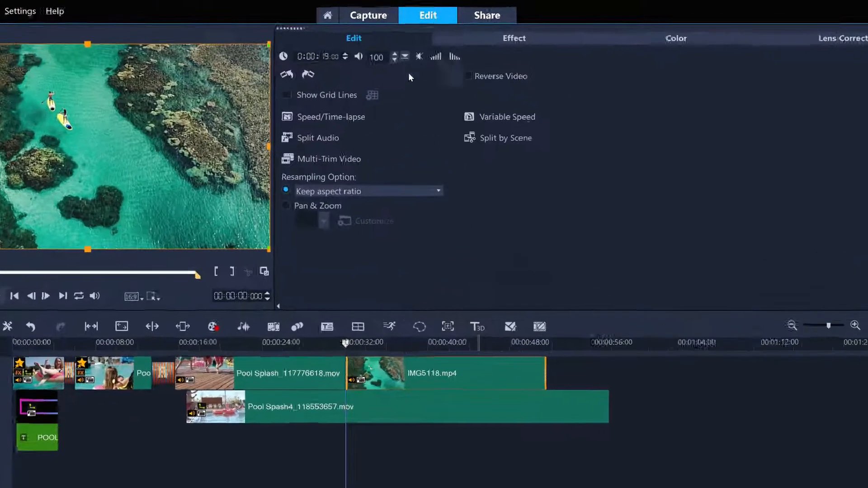
left_click(413, 48)
left_click_drag(406, 103, 406, 89)
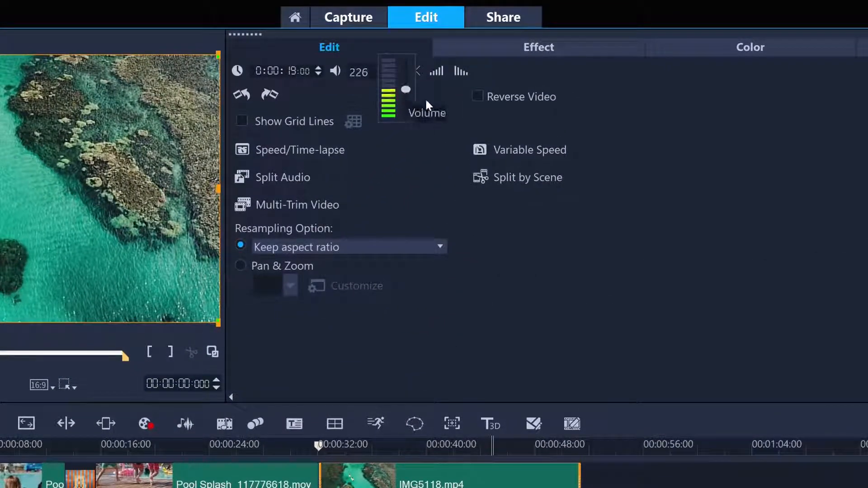
left_click(434, 72)
left_click(459, 70)
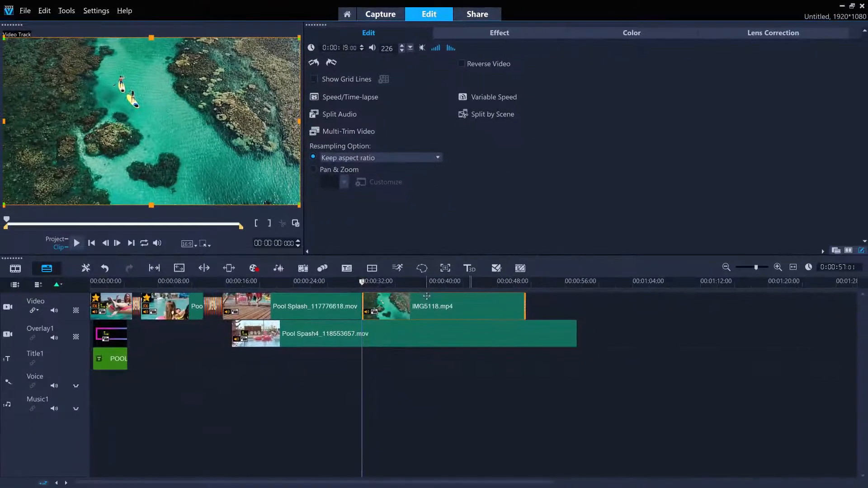
Split IMG5118's audio from its video onto the Voice track.
right_click(427, 296)
mouse_move(524, 261)
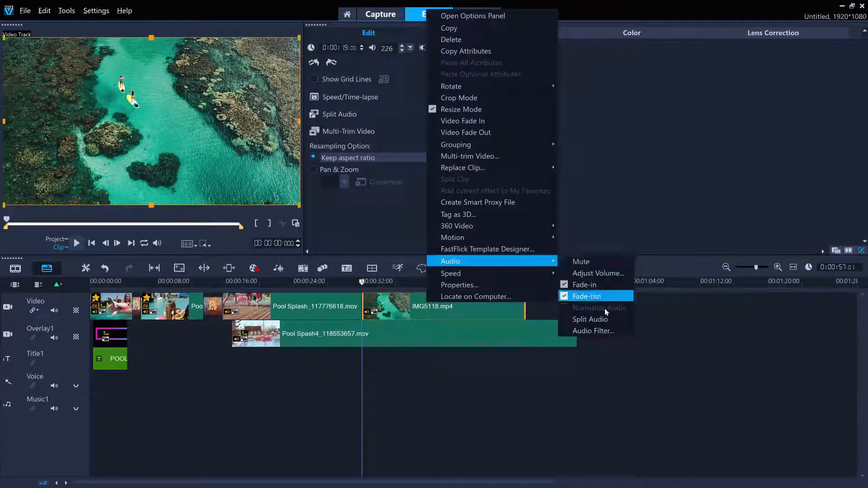
left_click(604, 321)
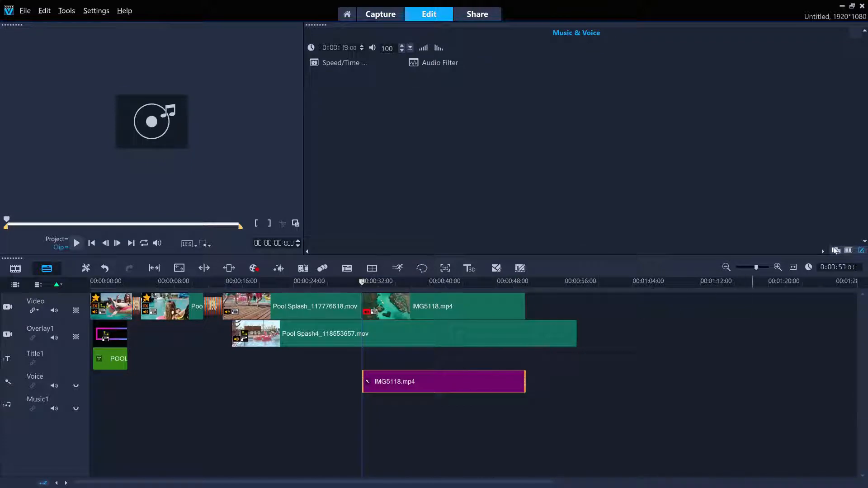
Audition the Water Splash.wav sound effect and place it on the Voice track at about 21 seconds.
left_click(836, 250)
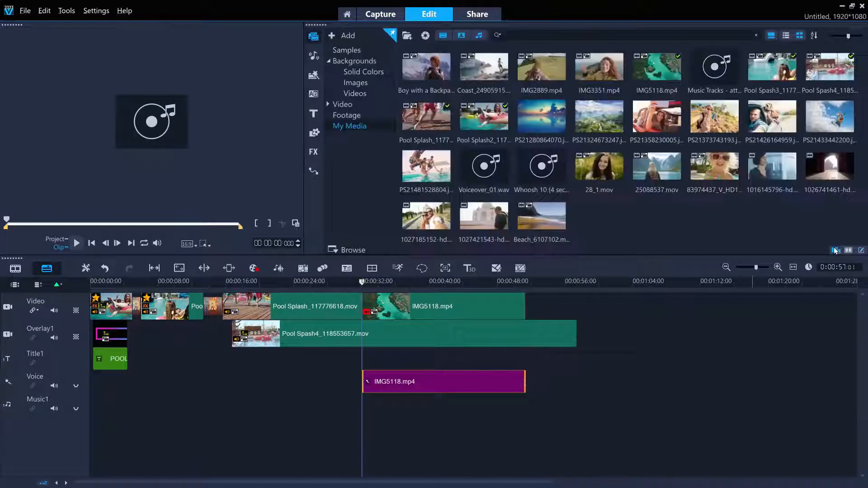
left_click(312, 55)
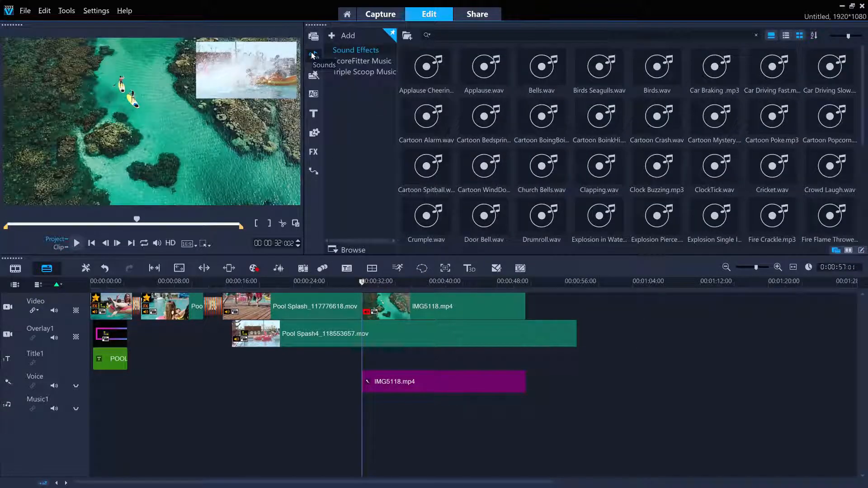
scroll(863, 138, "down", 5)
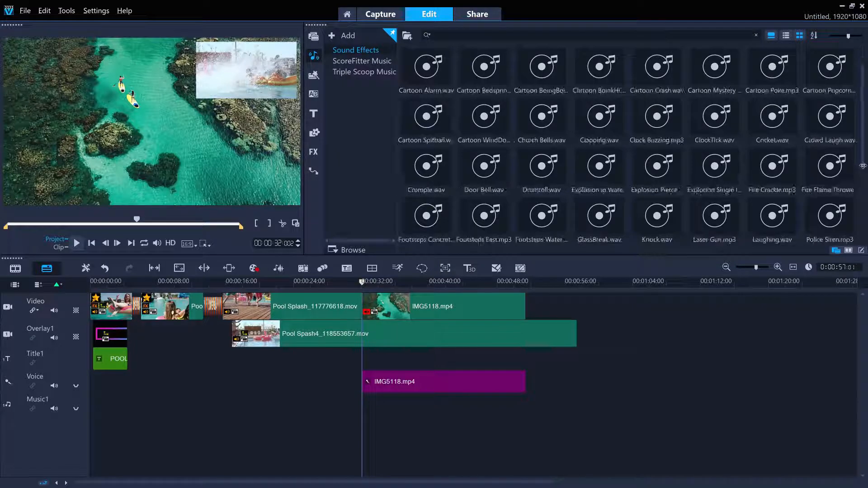
left_click(775, 176)
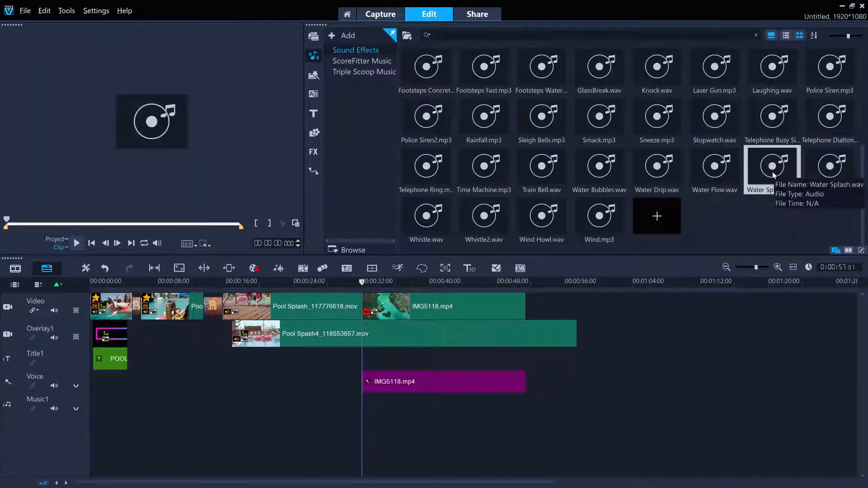
left_click(75, 244)
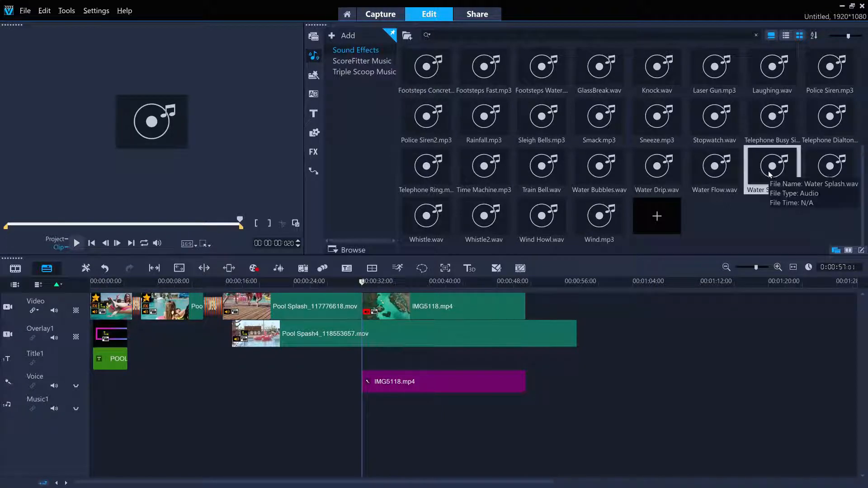
left_click_drag(764, 176, 268, 382)
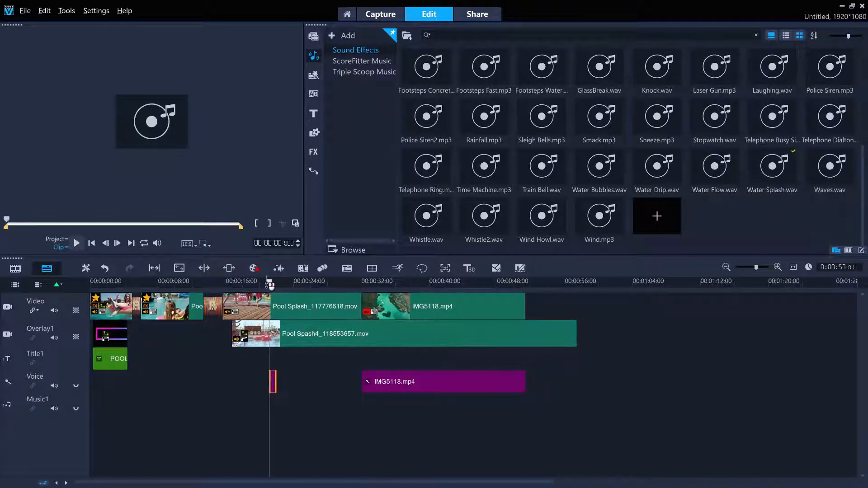
Move the Water Splash sound to about 18 seconds to match the jump into the pool, and play the project to check it.
left_click(56, 239)
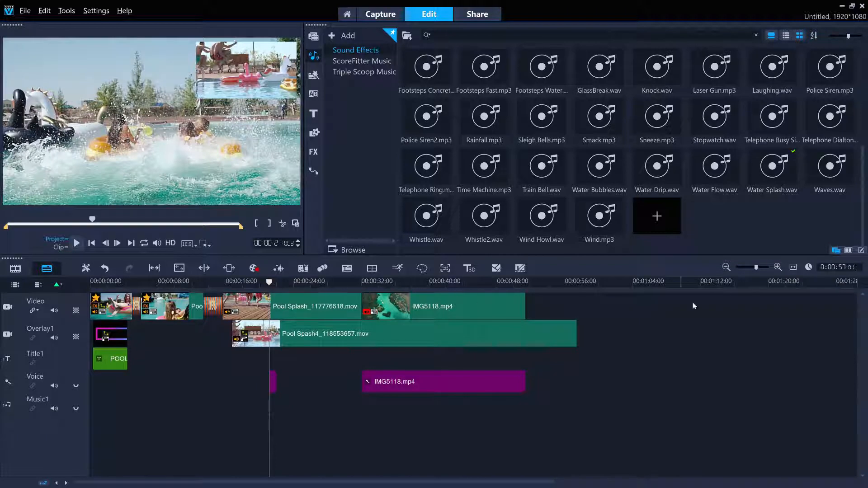
left_click(778, 267)
left_click(778, 267)
left_click_drag(276, 482, 361, 482)
mouse_move(418, 284)
left_mouse_down()
mouse_move(397, 283)
mouse_move(415, 282)
left_mouse_up()
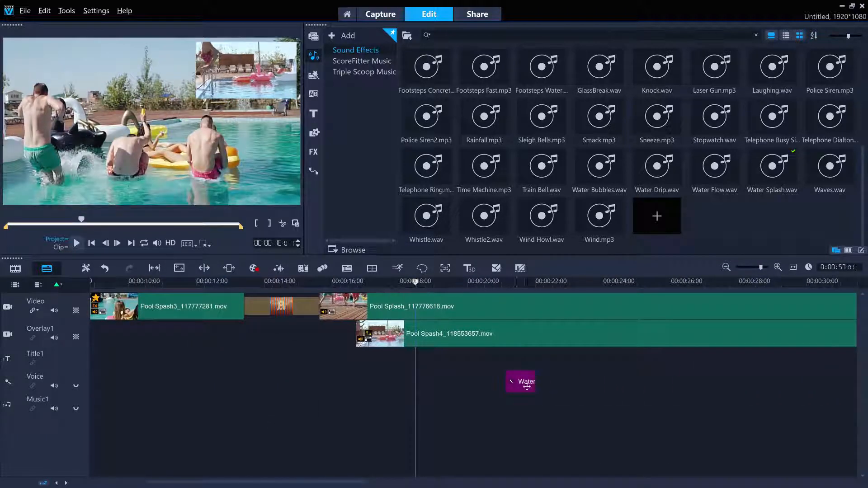
left_click_drag(526, 386, 435, 387)
left_click(395, 284)
left_click(77, 245)
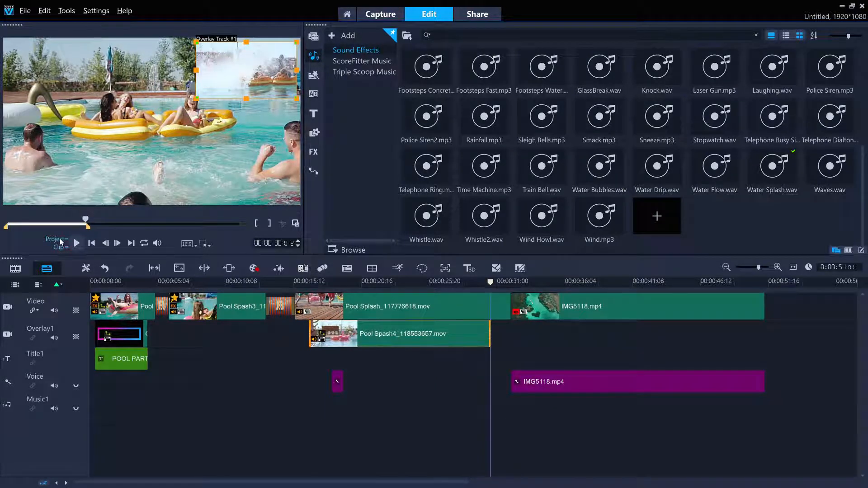
Add the Ambient Auto Music song Sweetly Remembering, version Story Untold, to Music1 from the start of the project with Auto Trim.
left_click(61, 241)
left_click(92, 244)
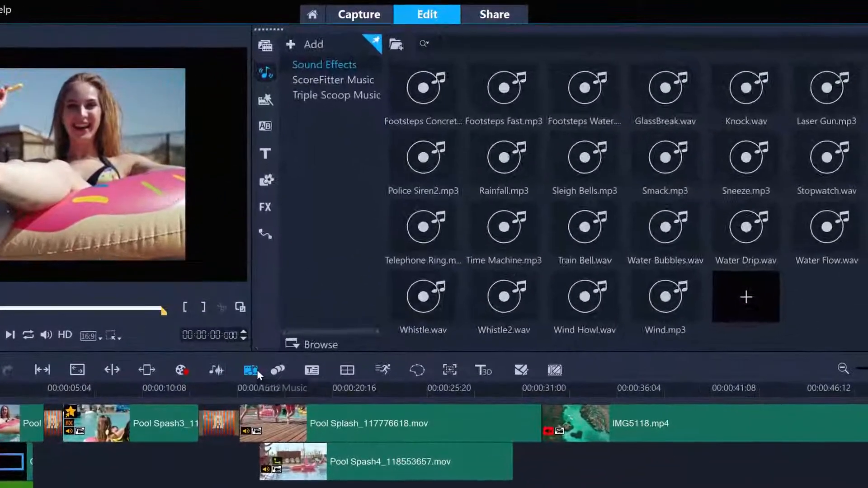
left_click(303, 268)
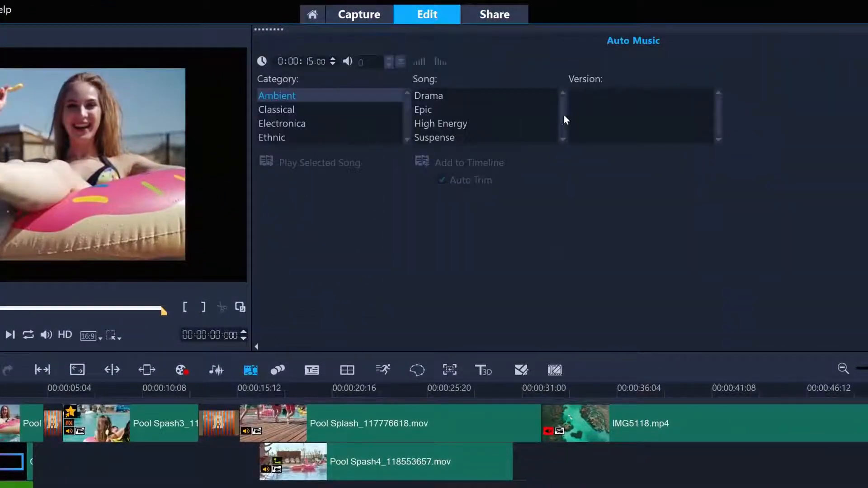
scroll(563, 118, "down", 2)
left_click(508, 125)
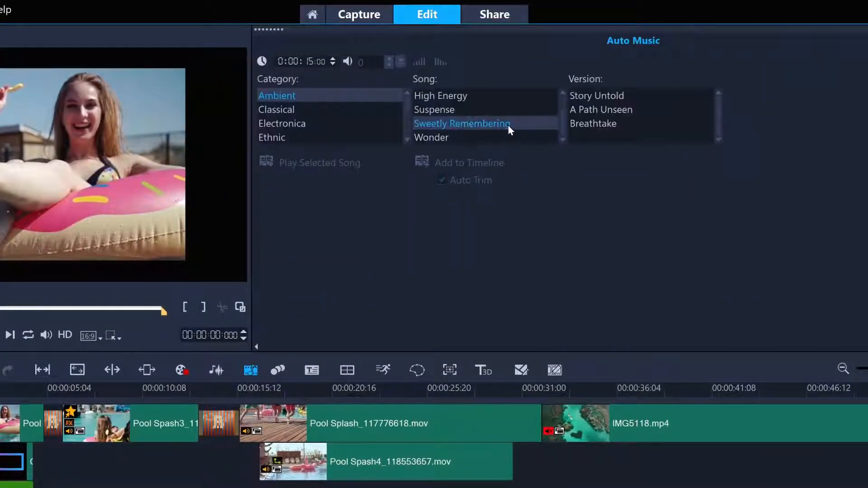
left_click(605, 110)
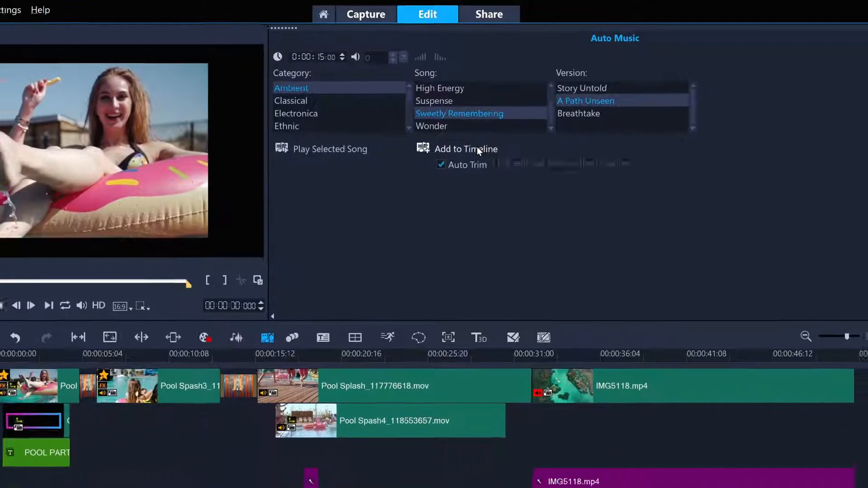
left_click(480, 162)
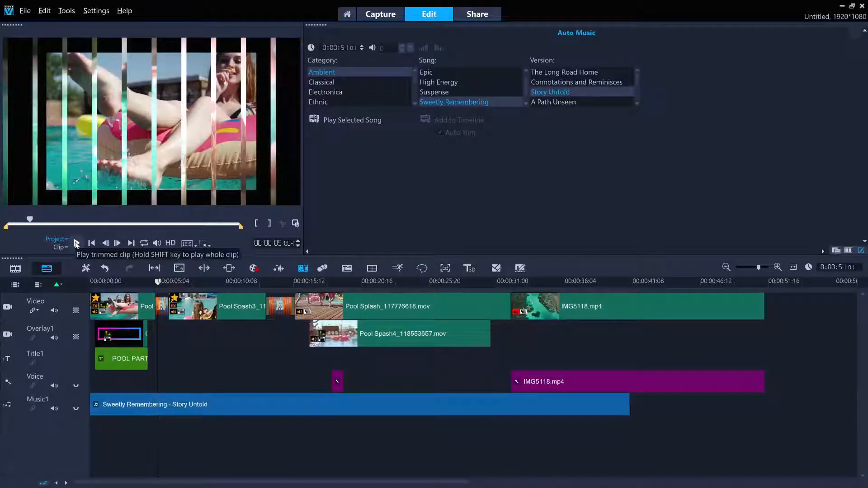
Save the project under the name pool party in the VideoStudio 2020 project format.
left_click(26, 14)
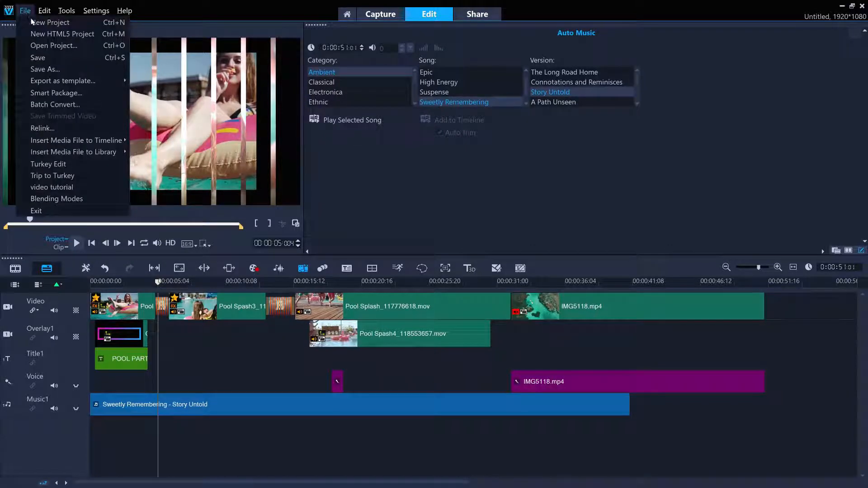
left_click(50, 66)
type("pool party")
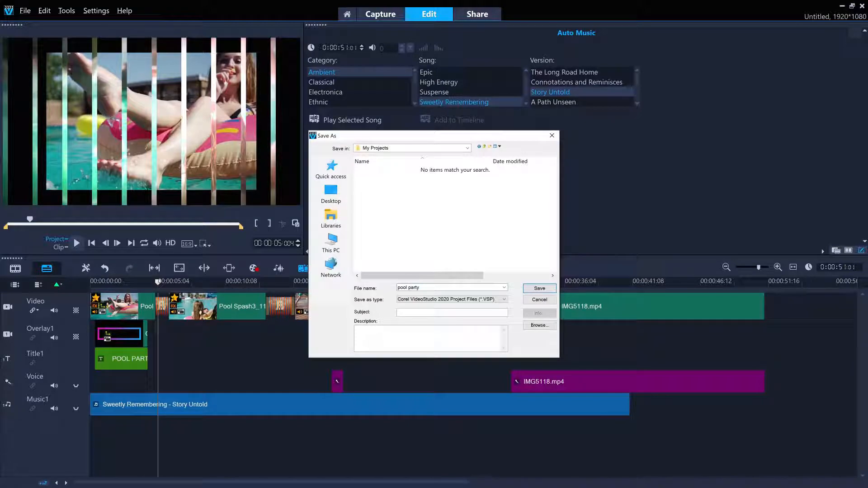
key("Return")
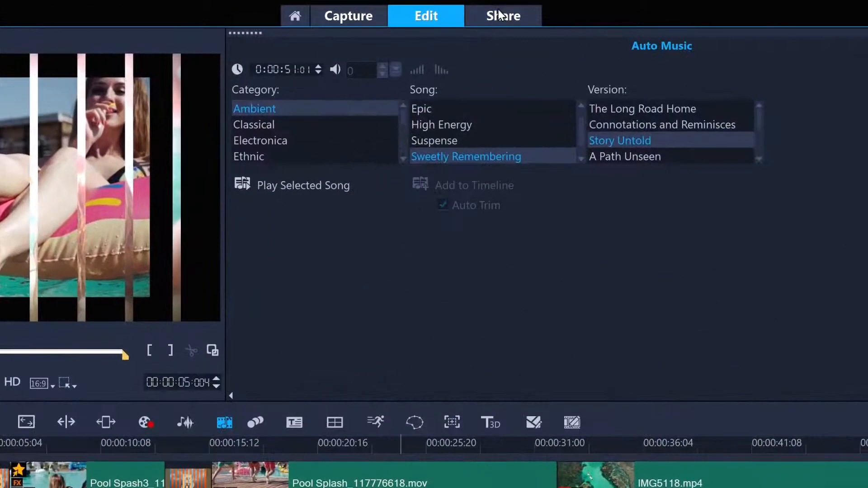
Set up sharing for computer playback with Same as Project Settings turned off and MOV as the output format.
left_click(500, 15)
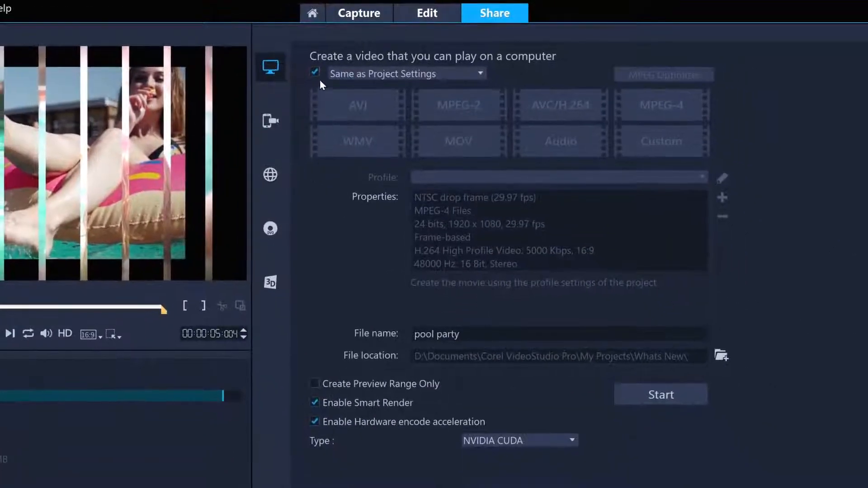
left_click(315, 72)
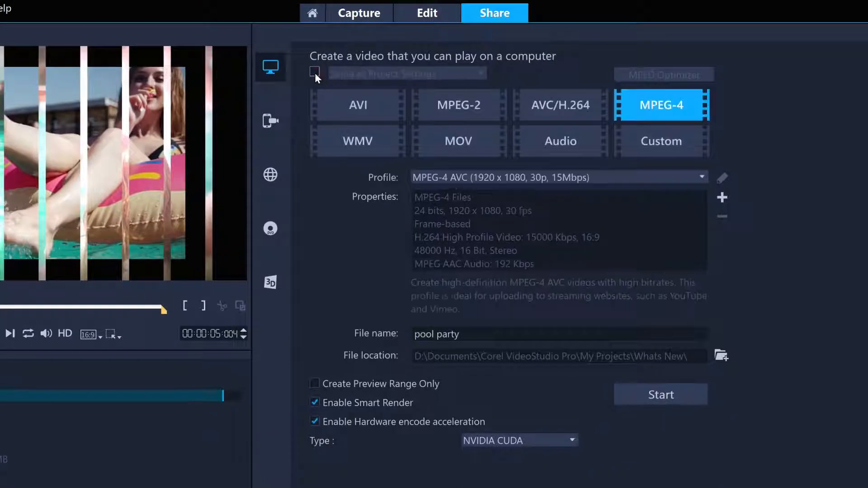
left_click(453, 143)
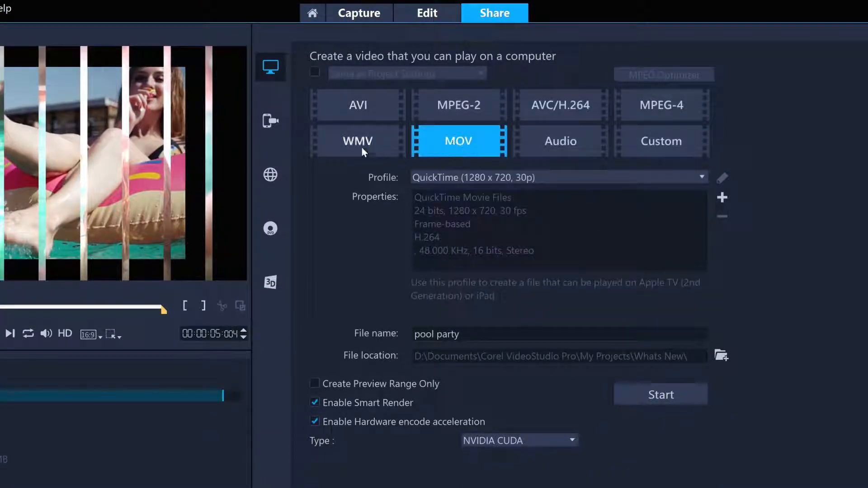
Switch the sharing target to the web and choose Vimeo as the online destination.
left_click(272, 178)
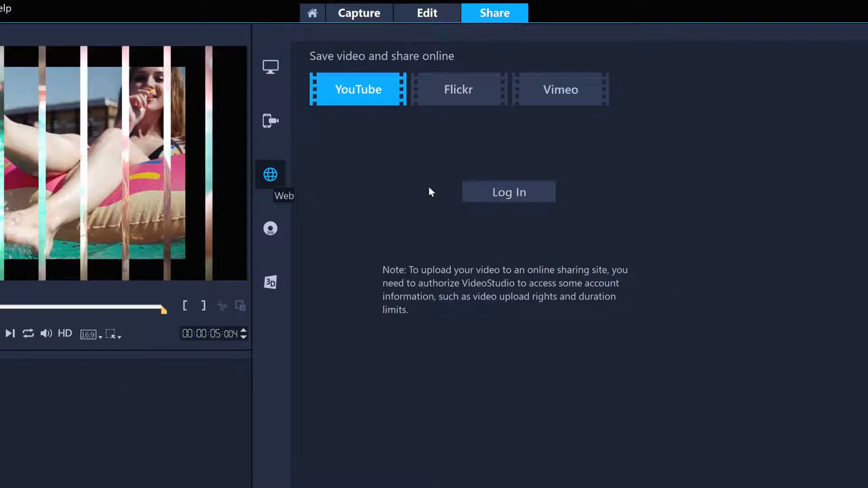
left_click(569, 93)
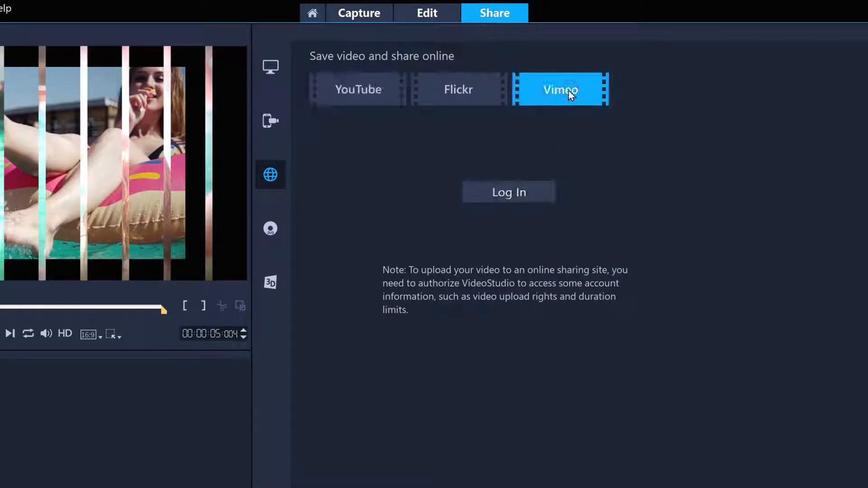